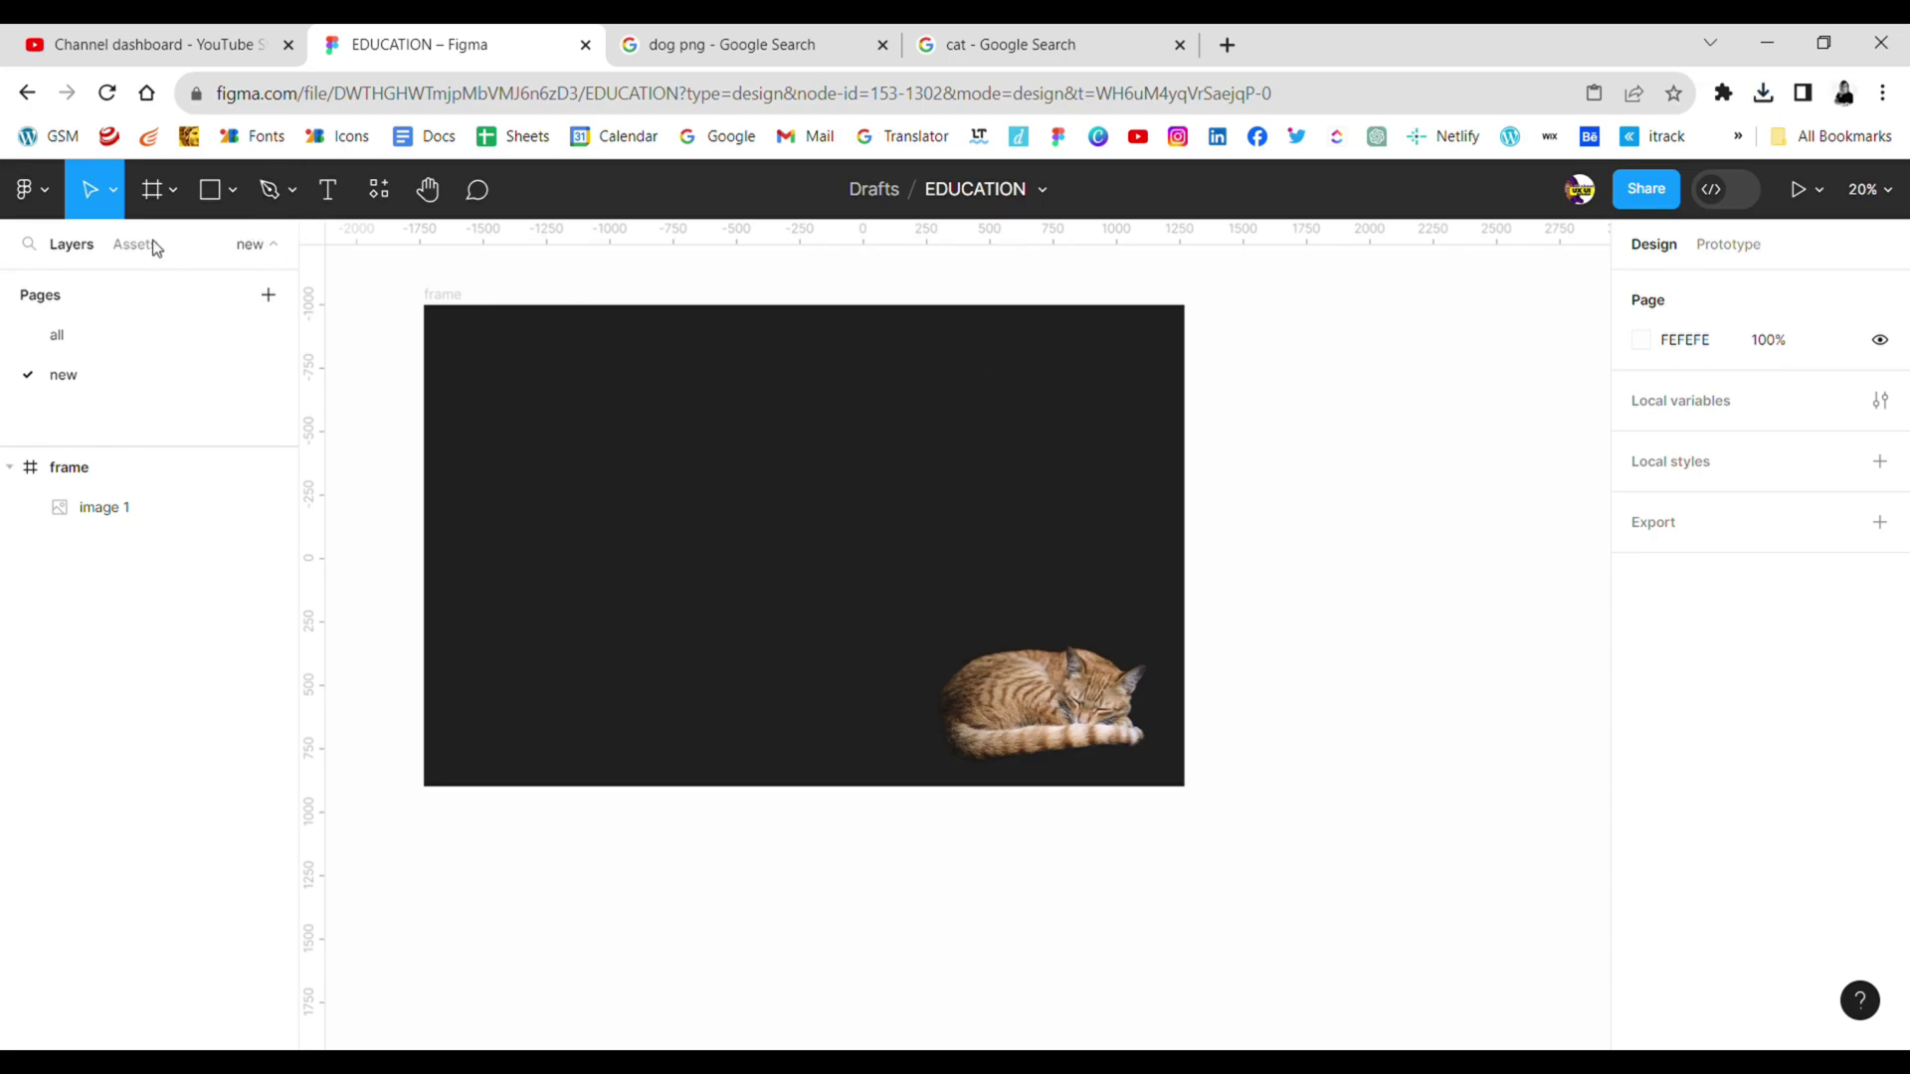
Place the dog PNG as an image inside the dark frame, above the cat
click(229, 187)
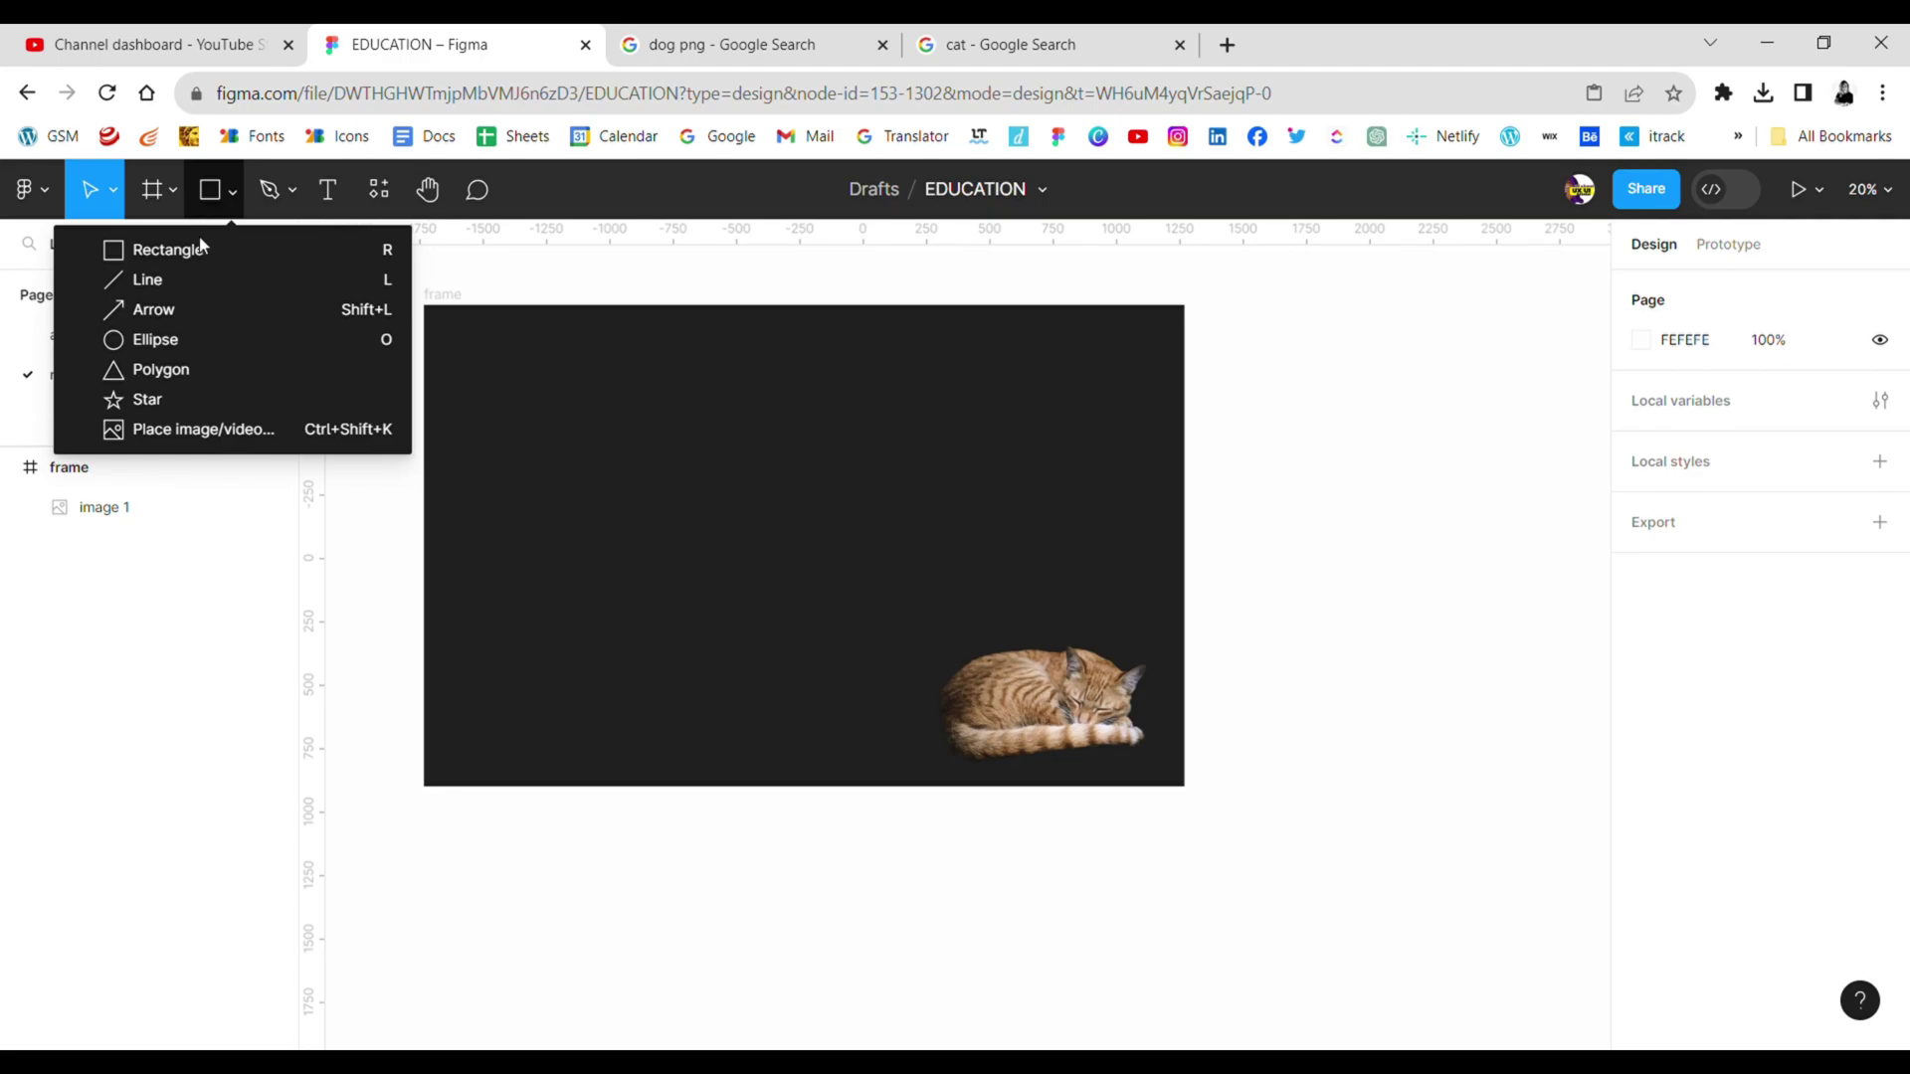
click(294, 428)
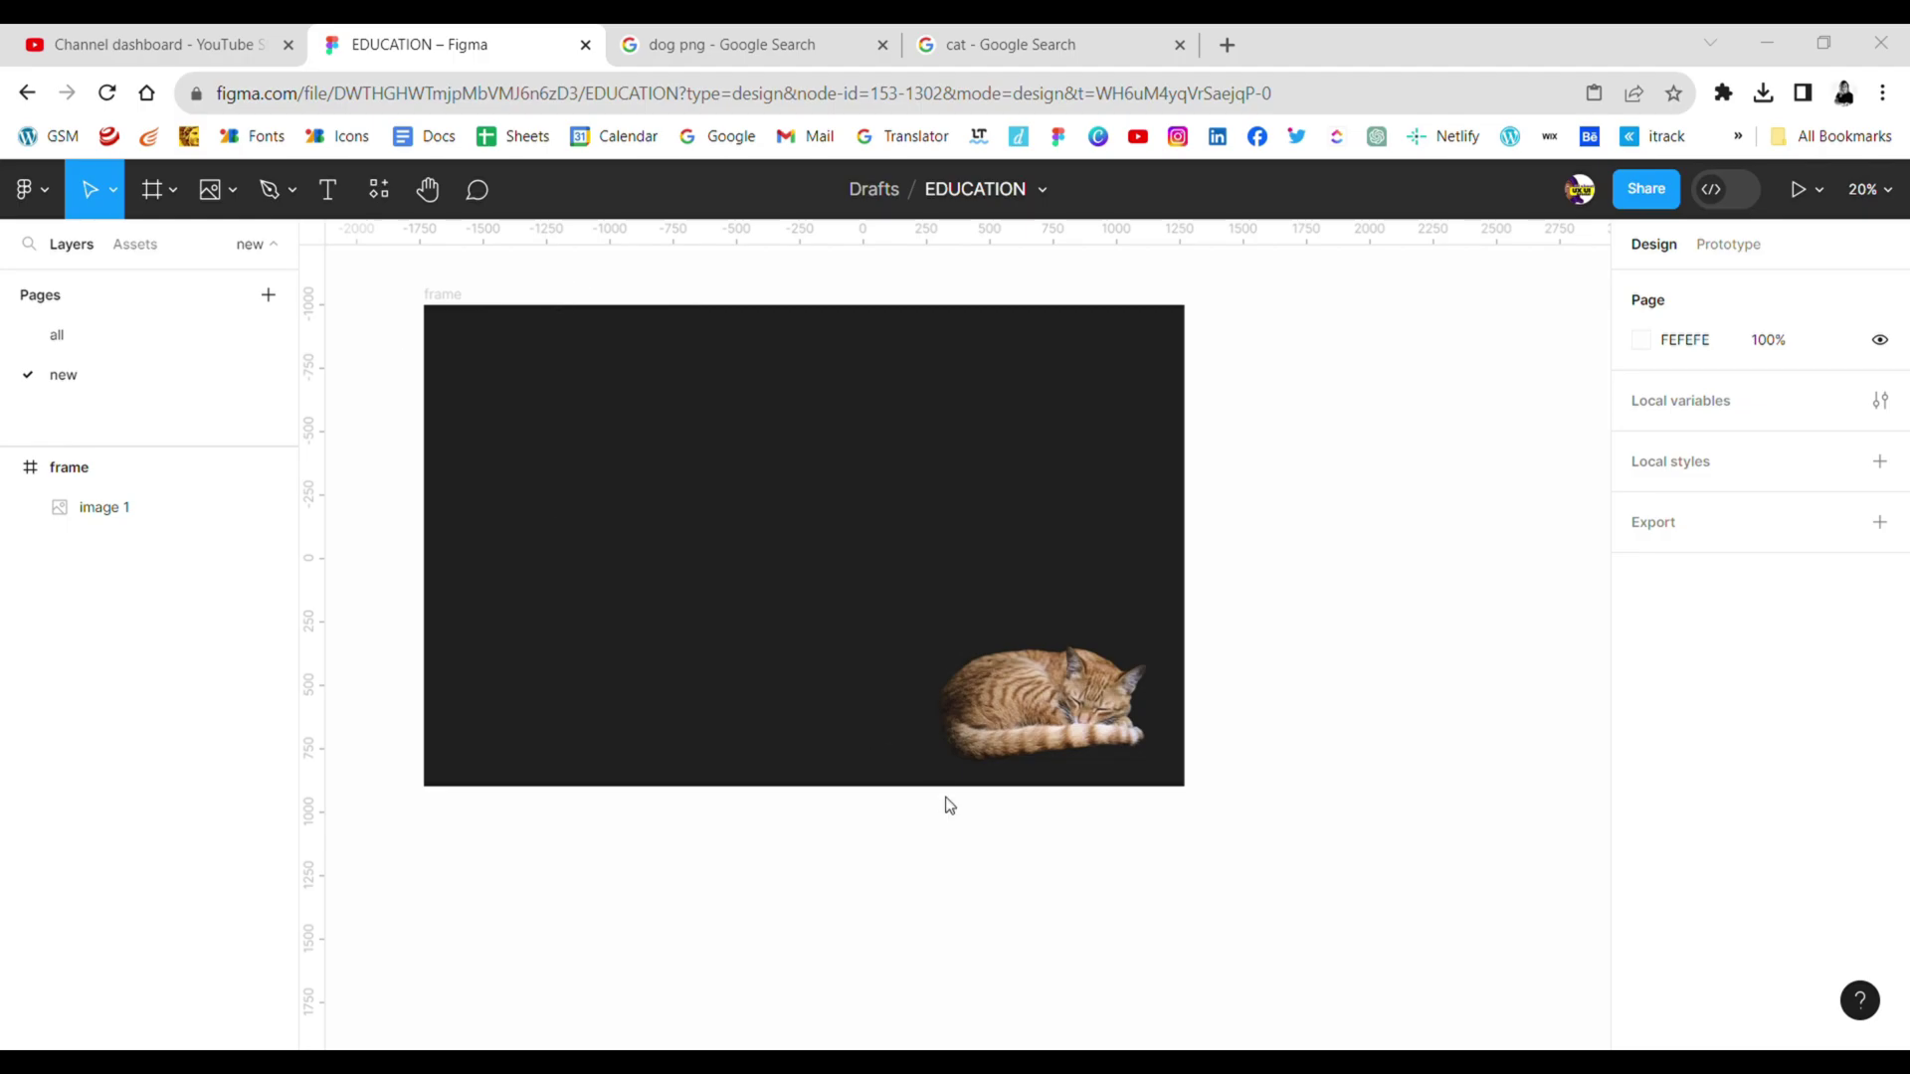
key(ctrl+shift+k)
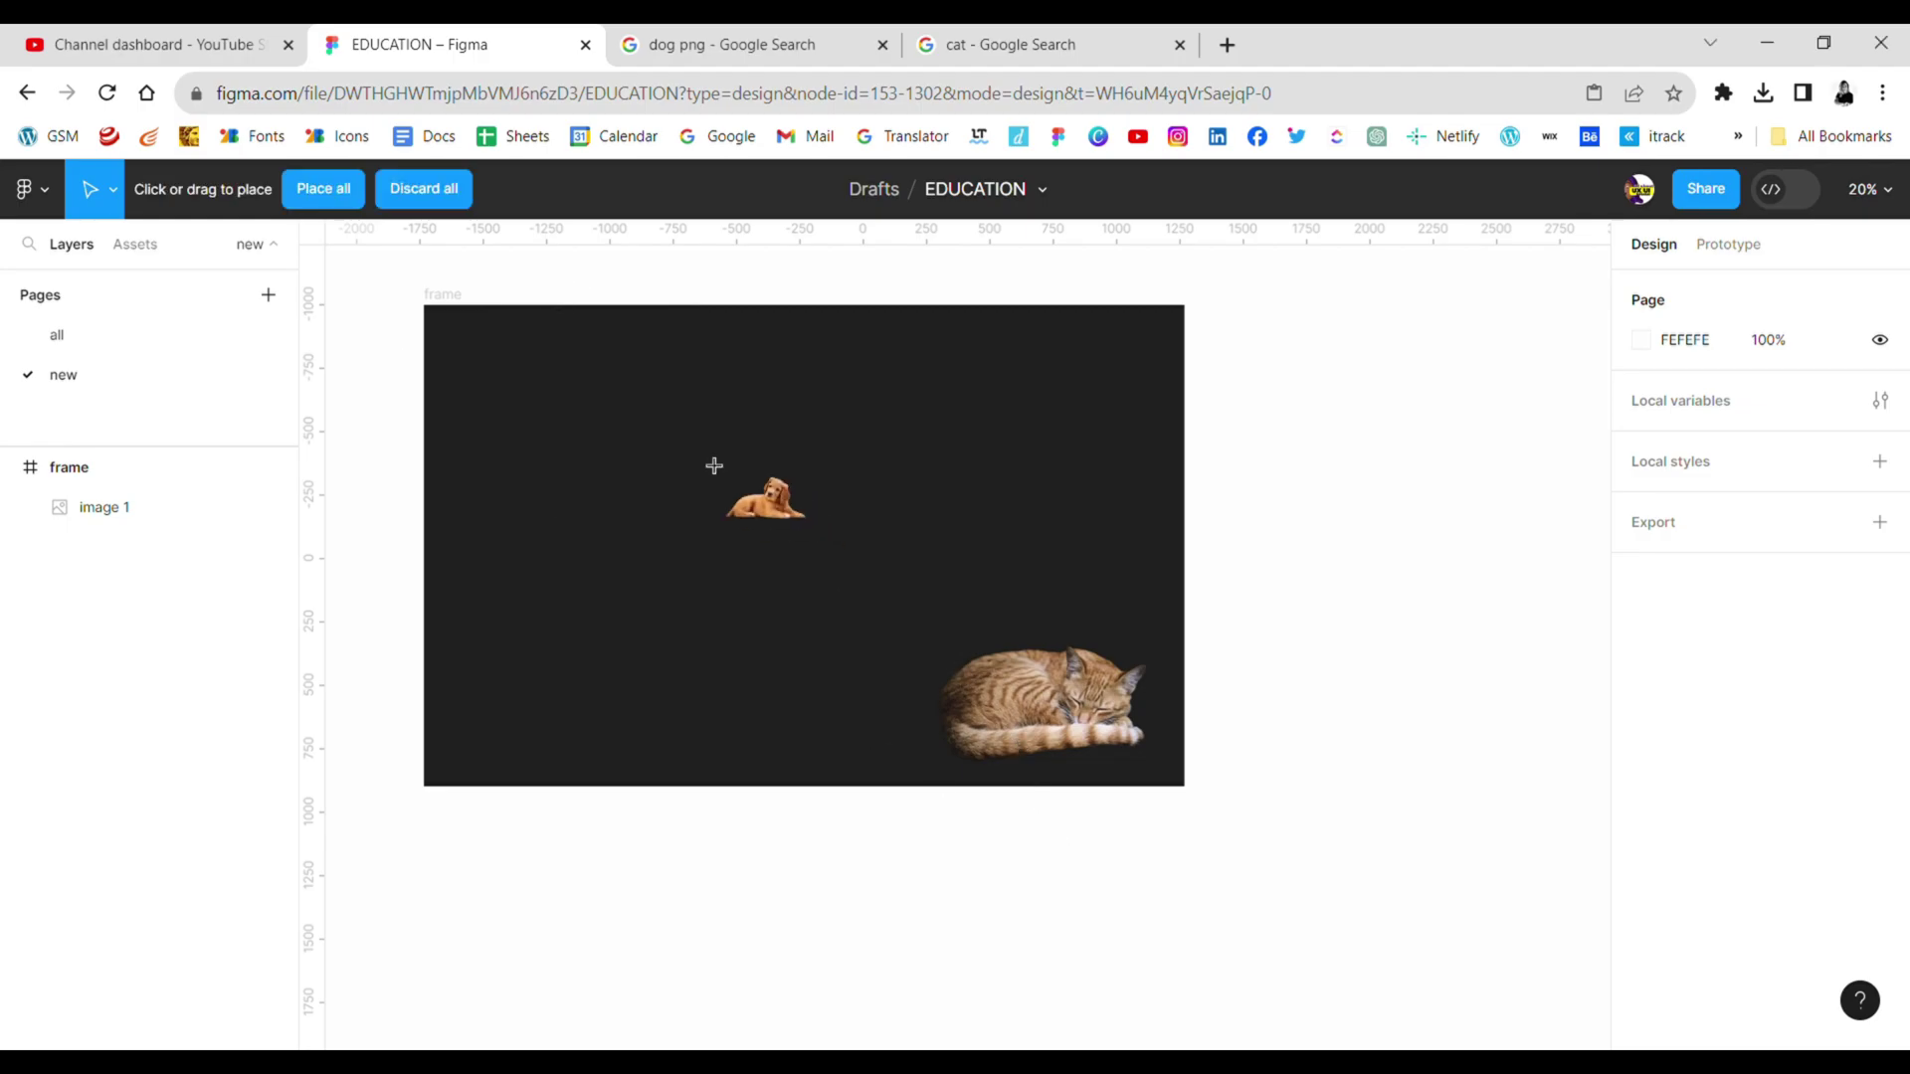
click(714, 467)
click(746, 656)
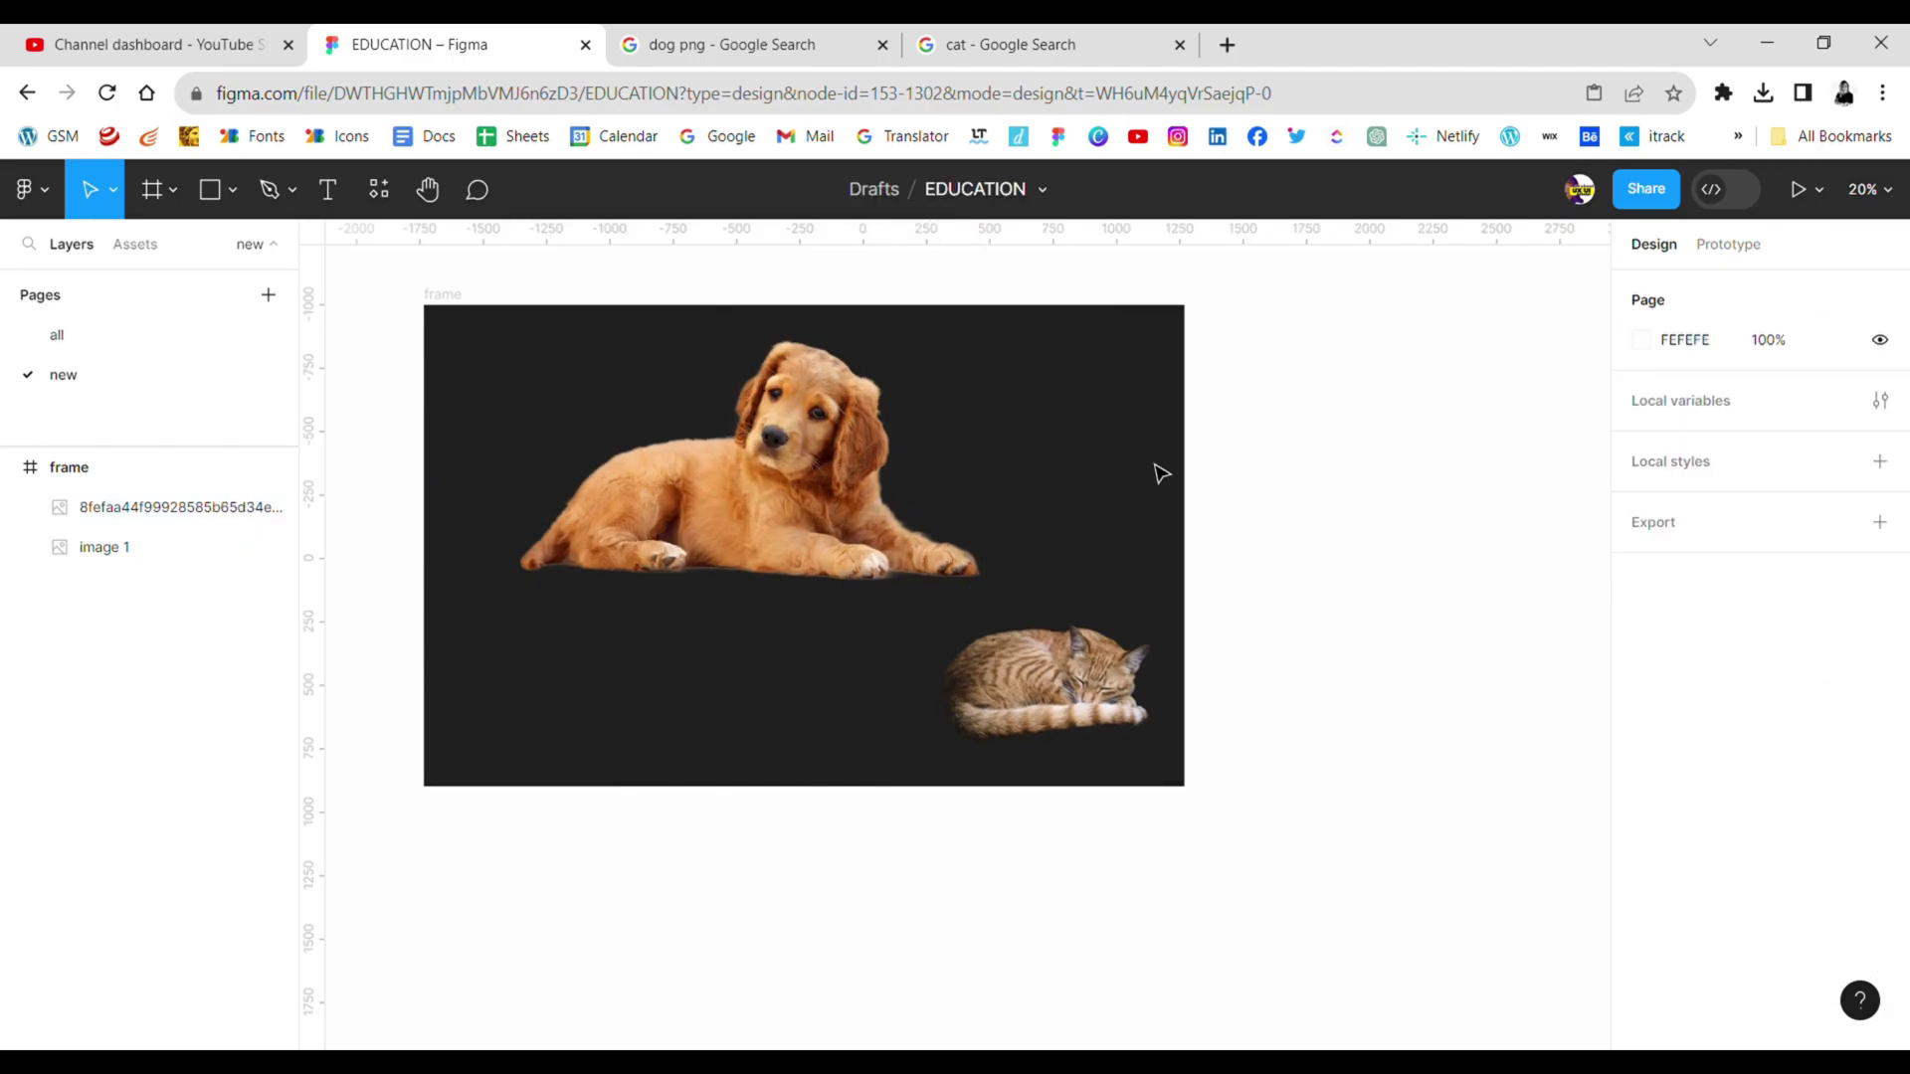
Preview the German shepherd portrait in the 'dog png' Google Images results, then return to Figma
click(701, 45)
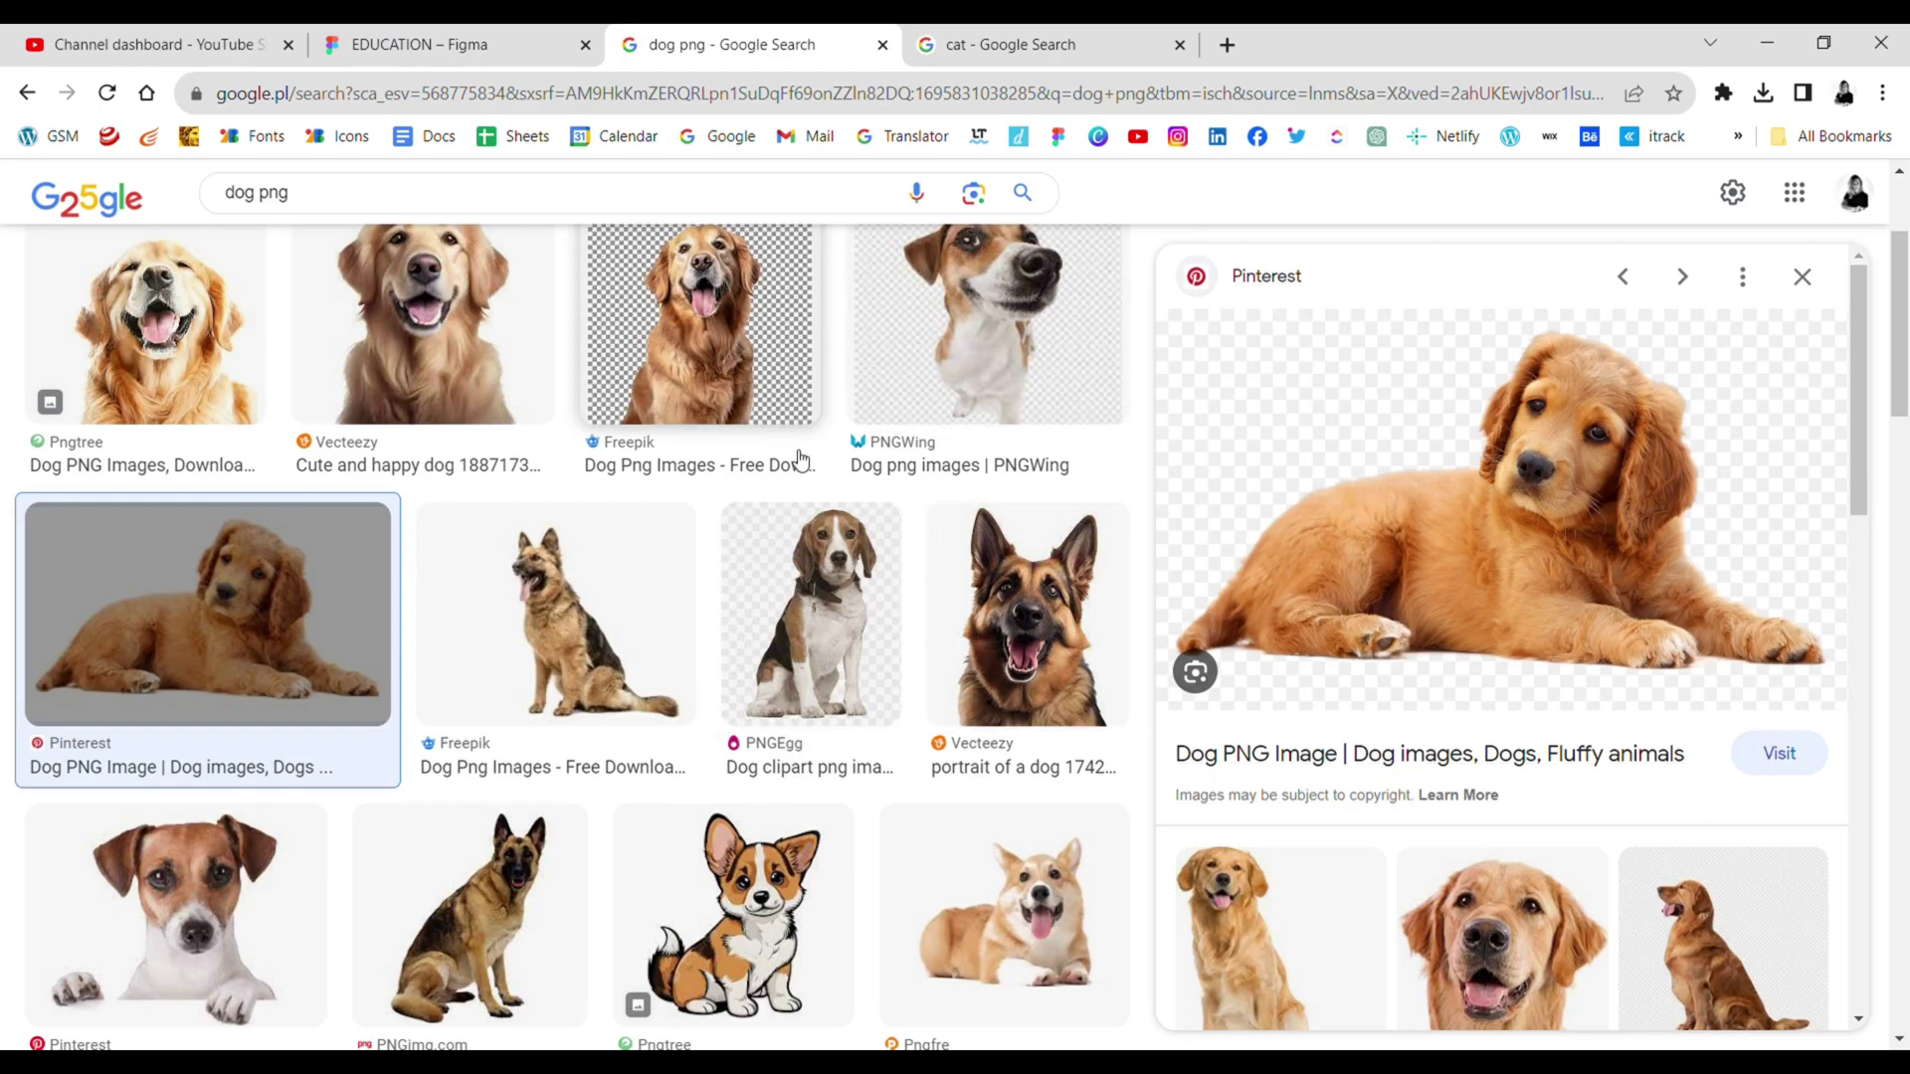
click(1036, 594)
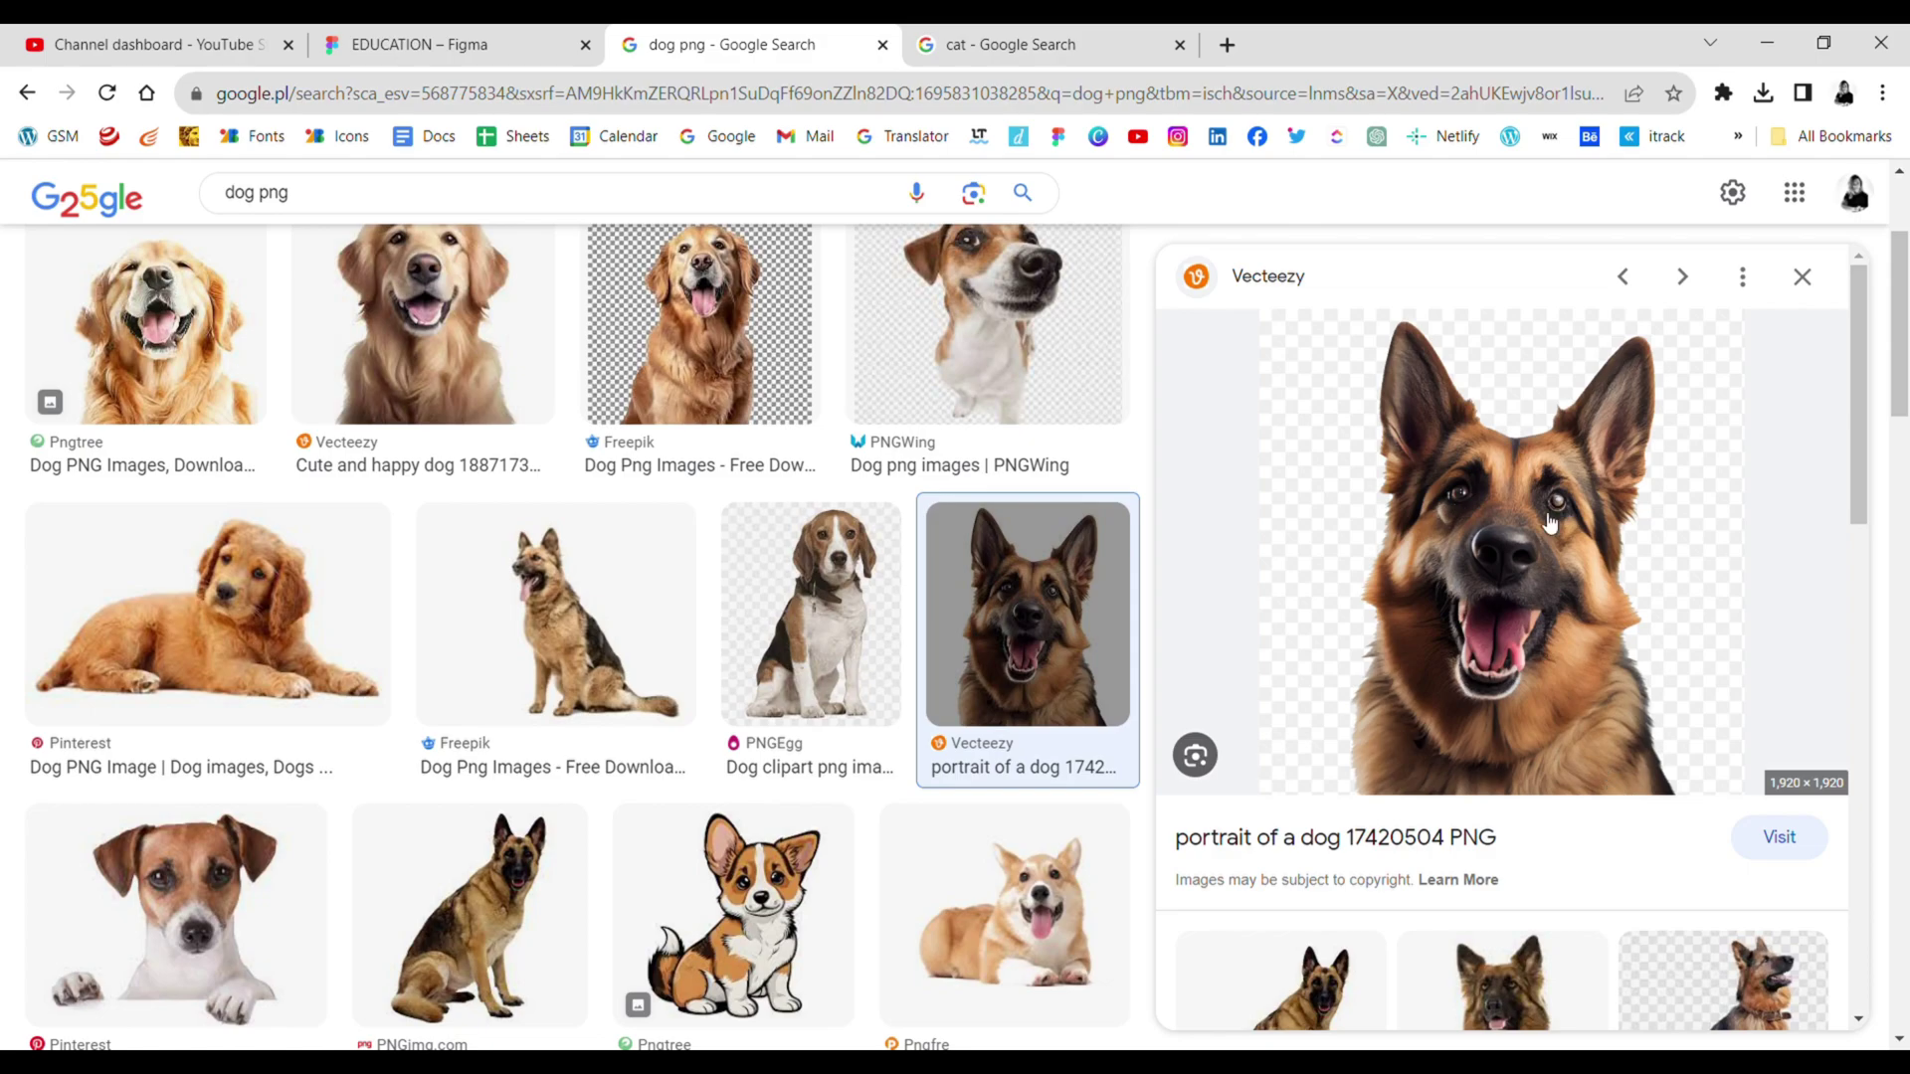
click(420, 43)
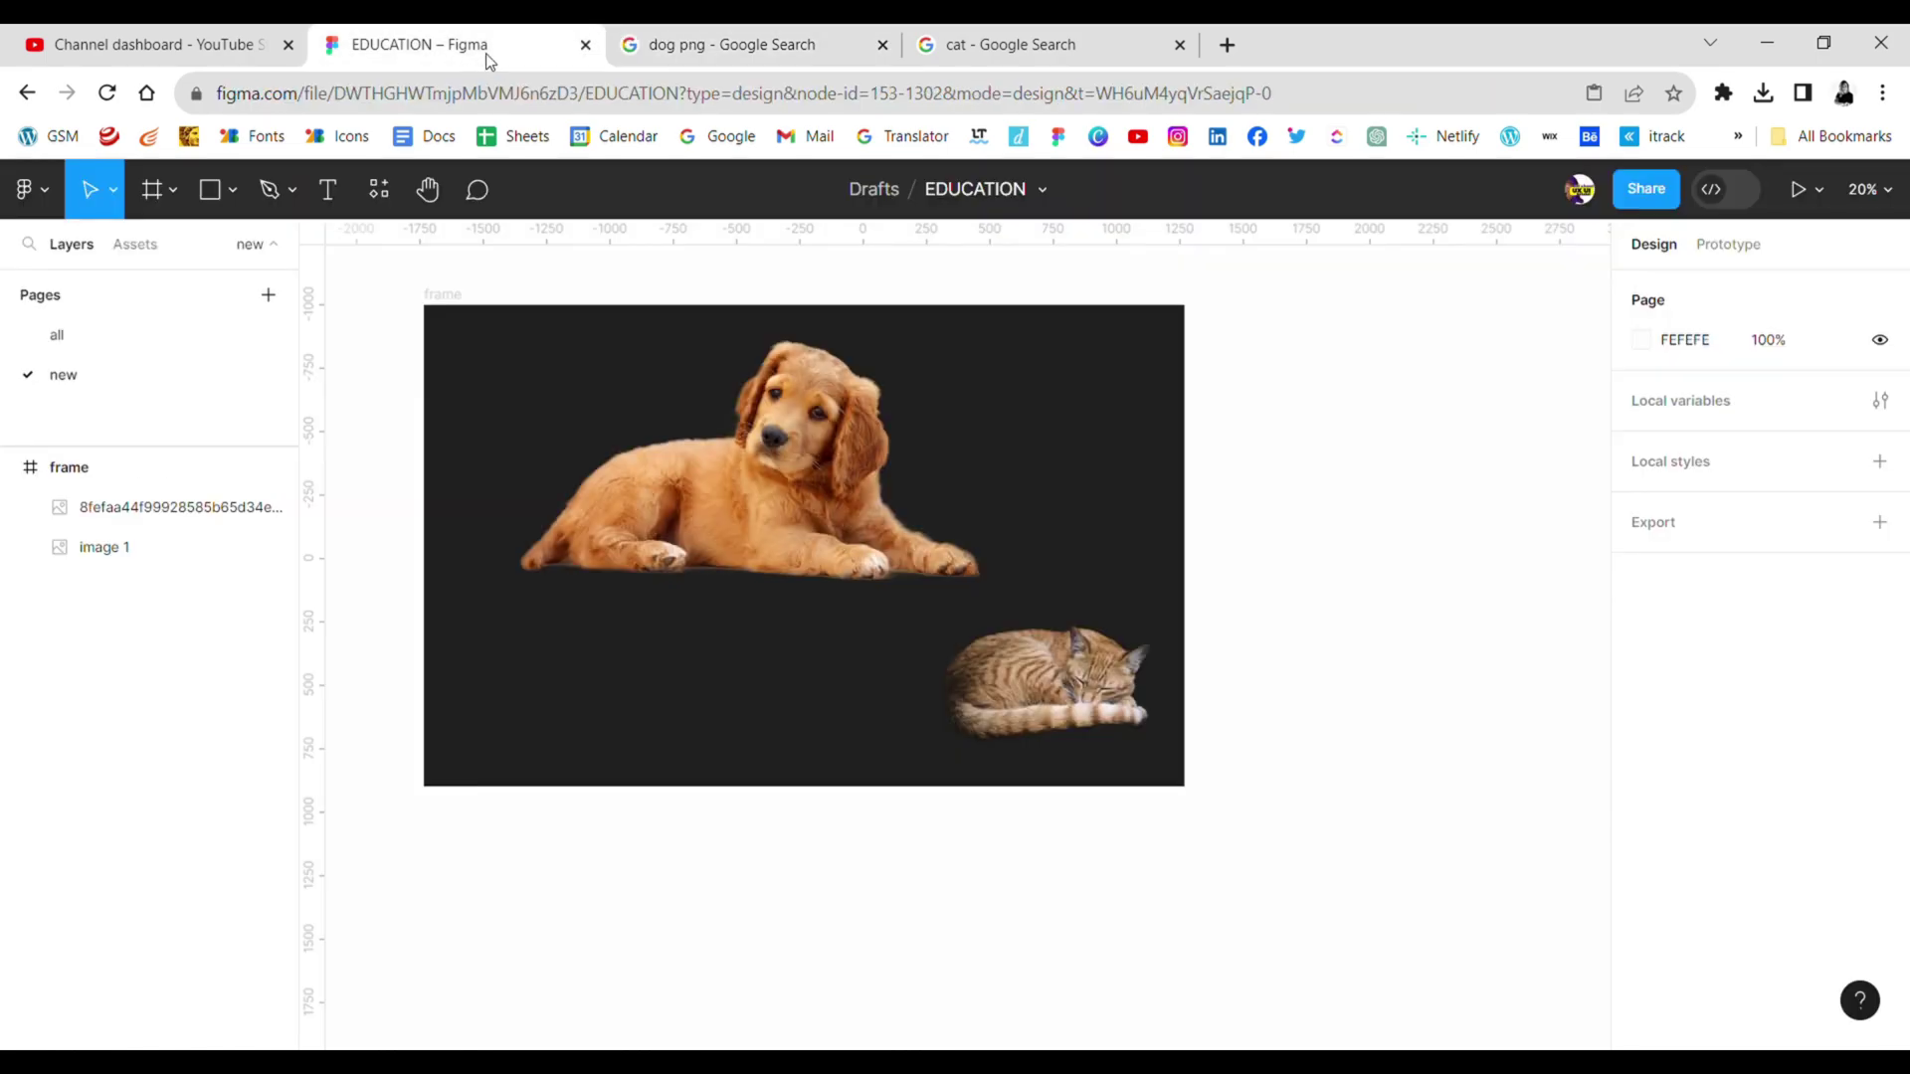
Paste the German shepherd portrait onto the right side of the dark frame, overlapping the puppy
click(1135, 414)
right_click(1399, 322)
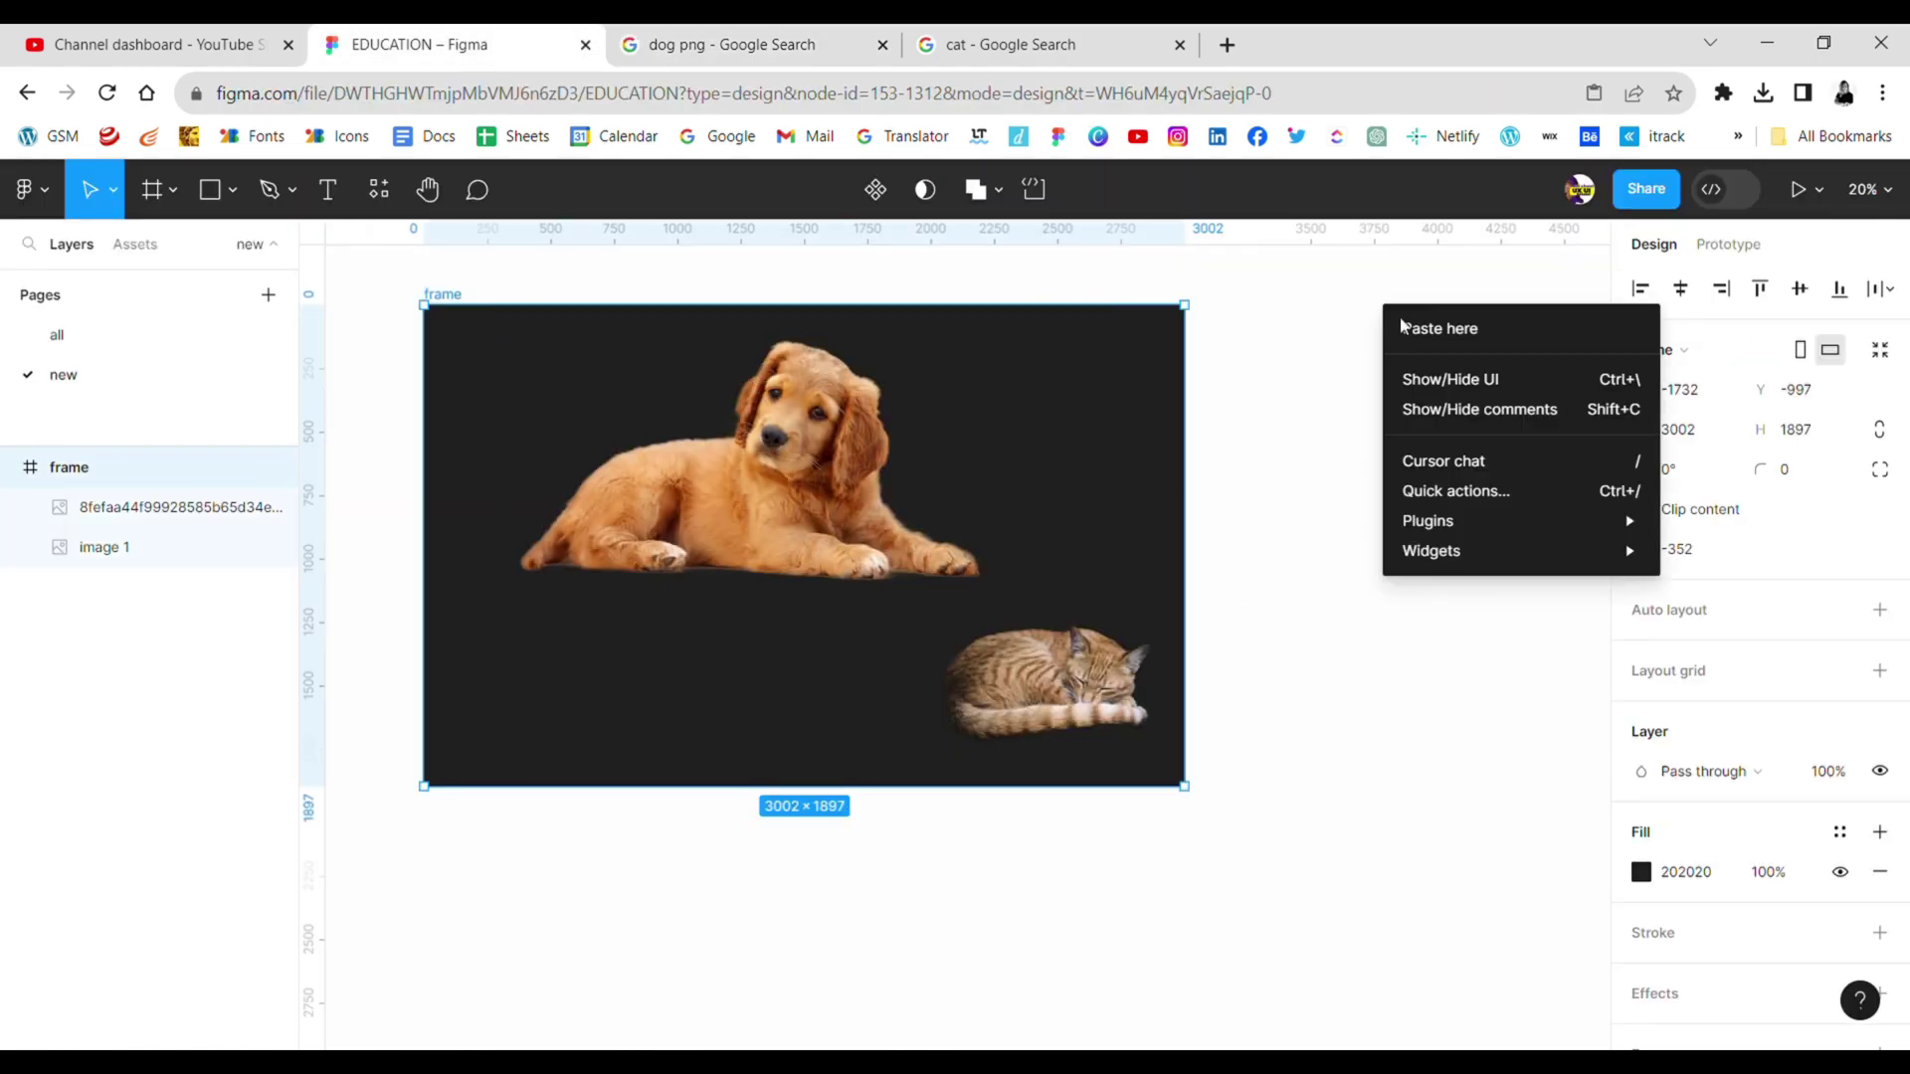
click(1515, 332)
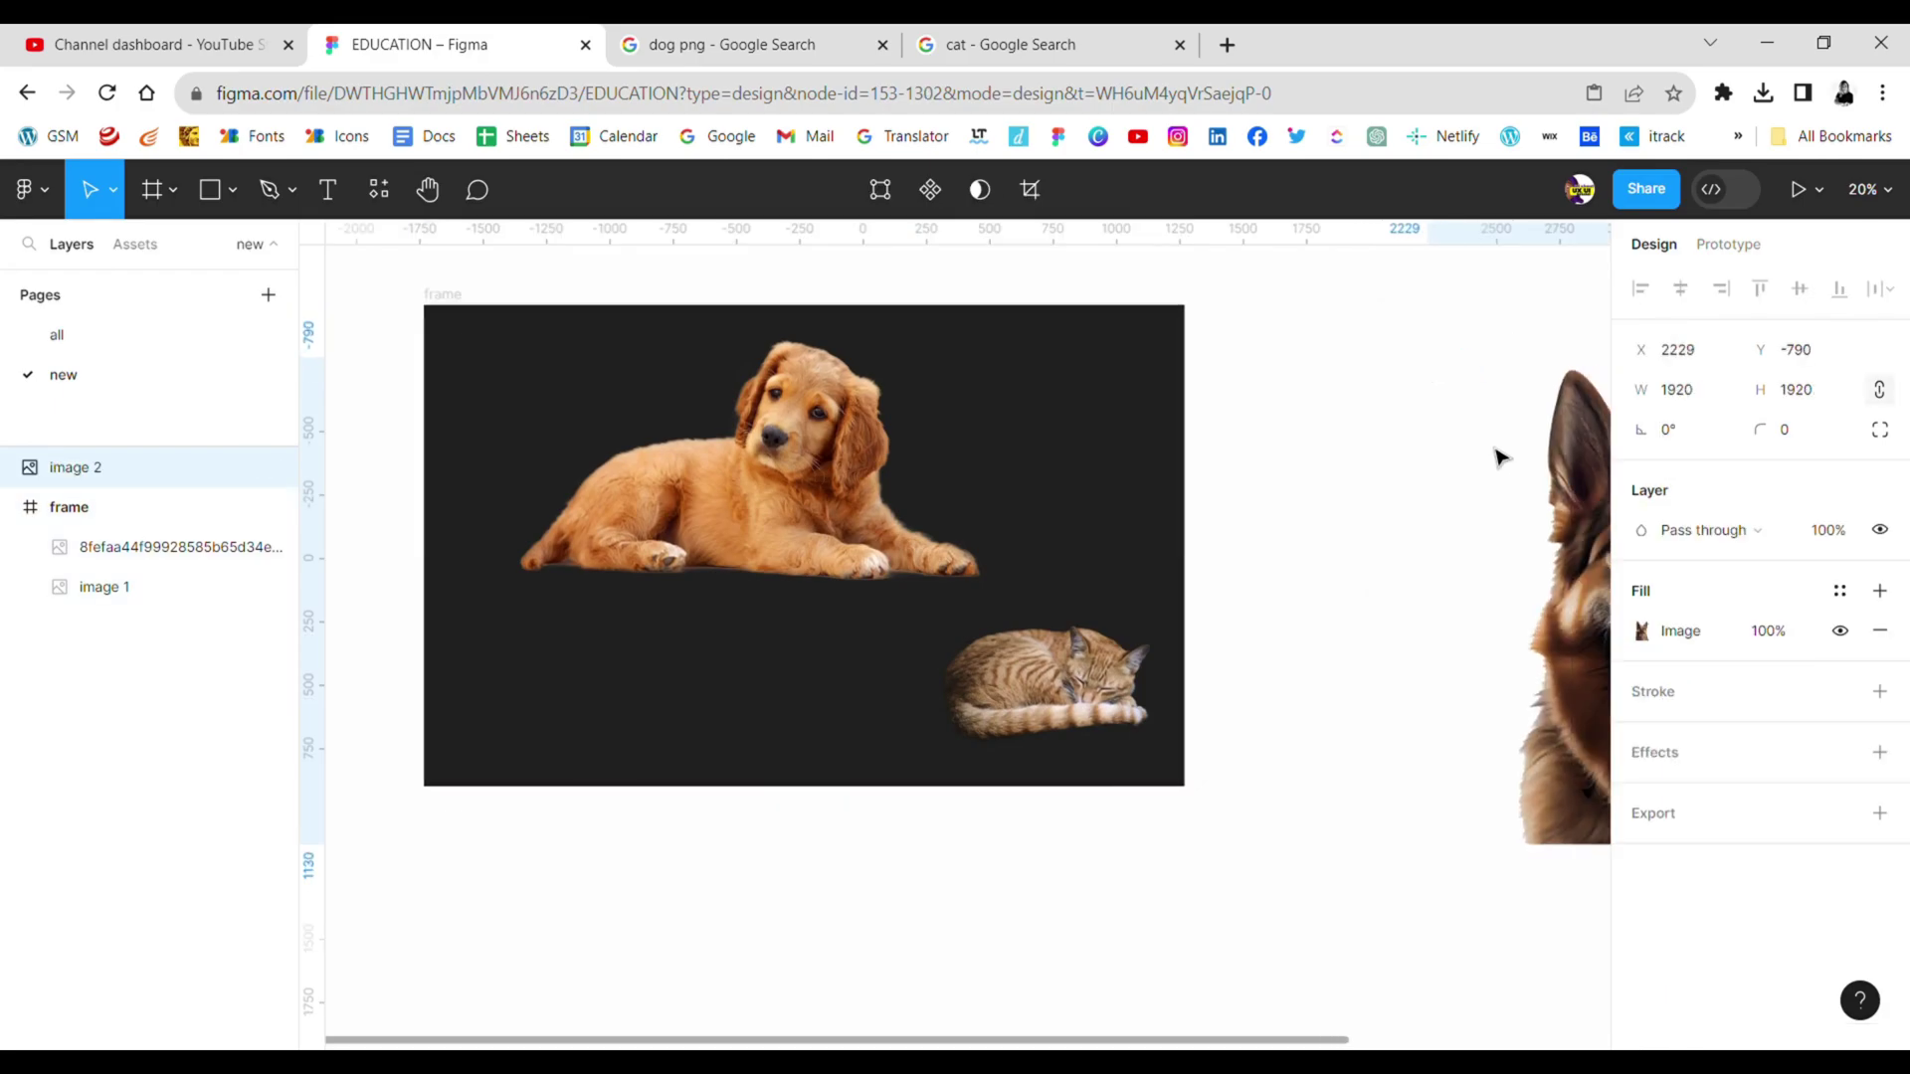
mouse_move(1499, 455)
mouse_down()
mouse_move(883, 435)
mouse_move(1093, 565)
mouse_up()
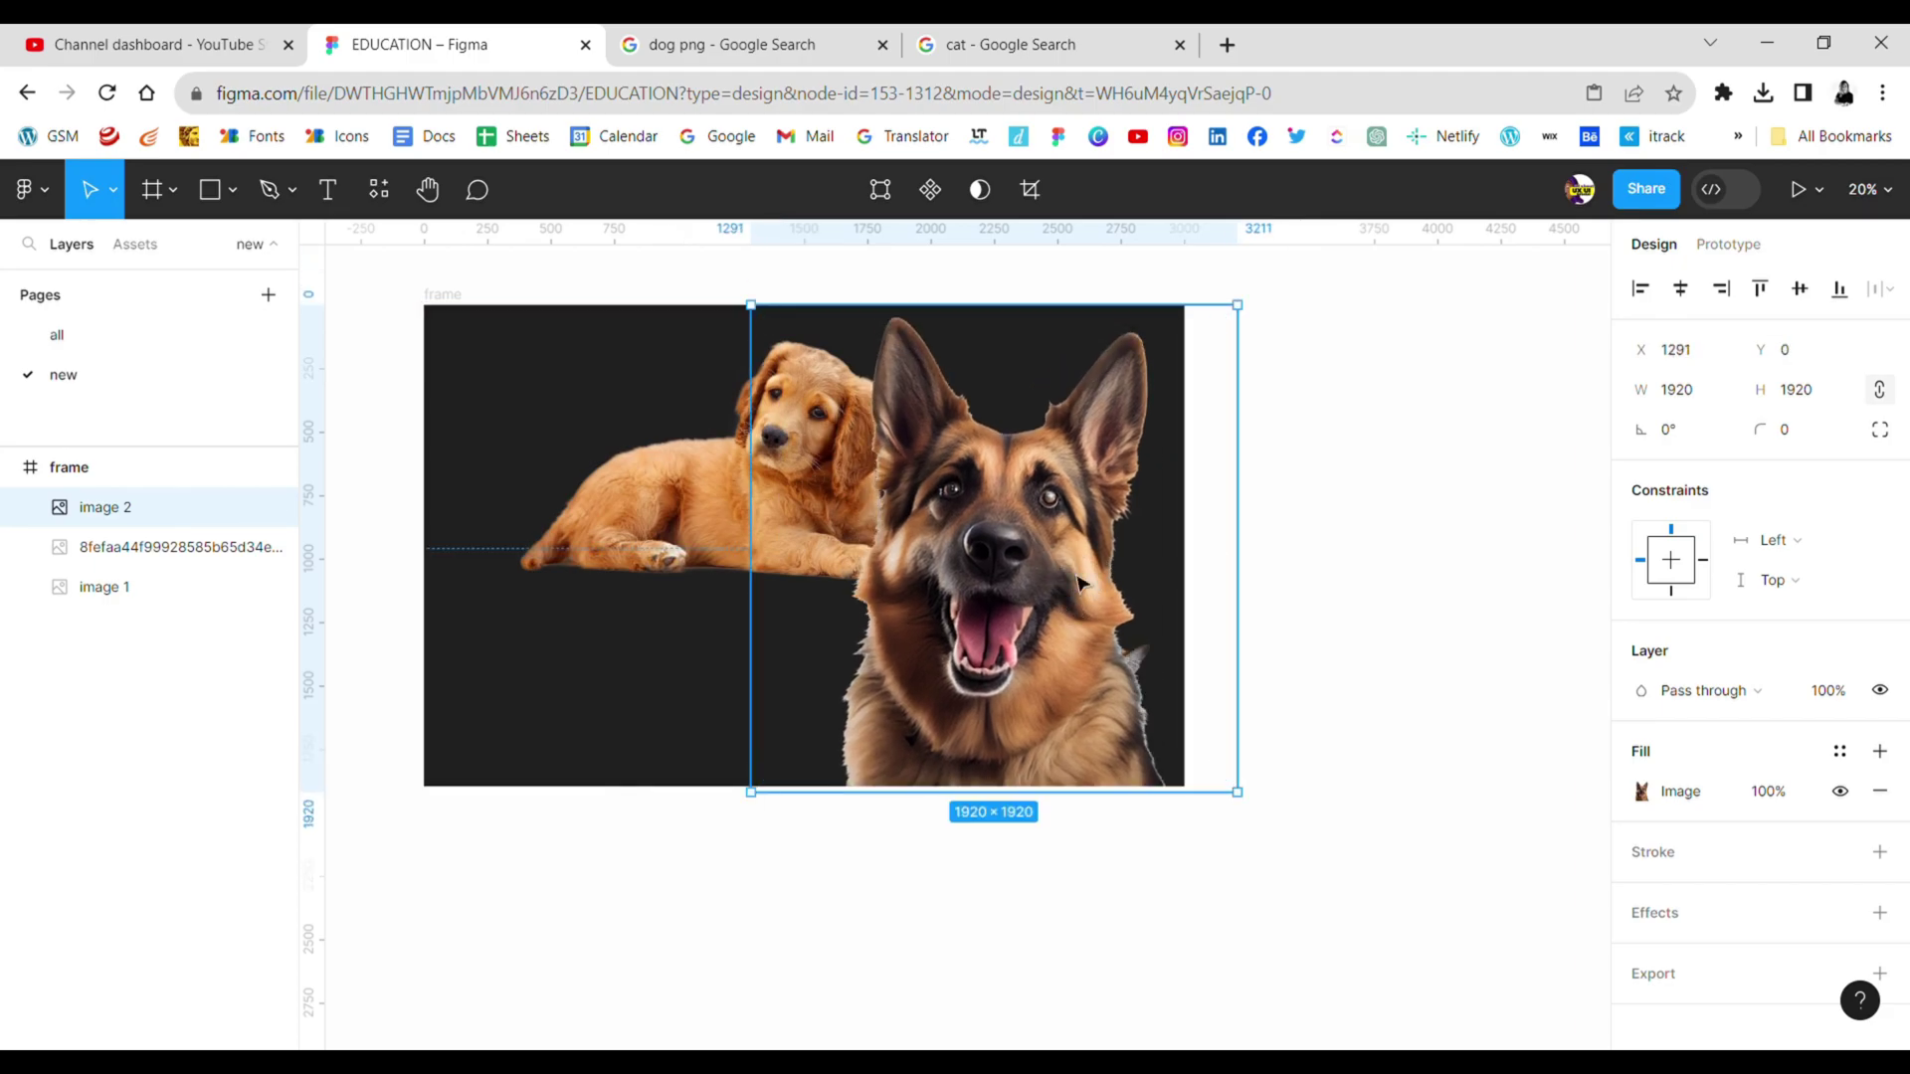
drag(1085, 584, 1101, 584)
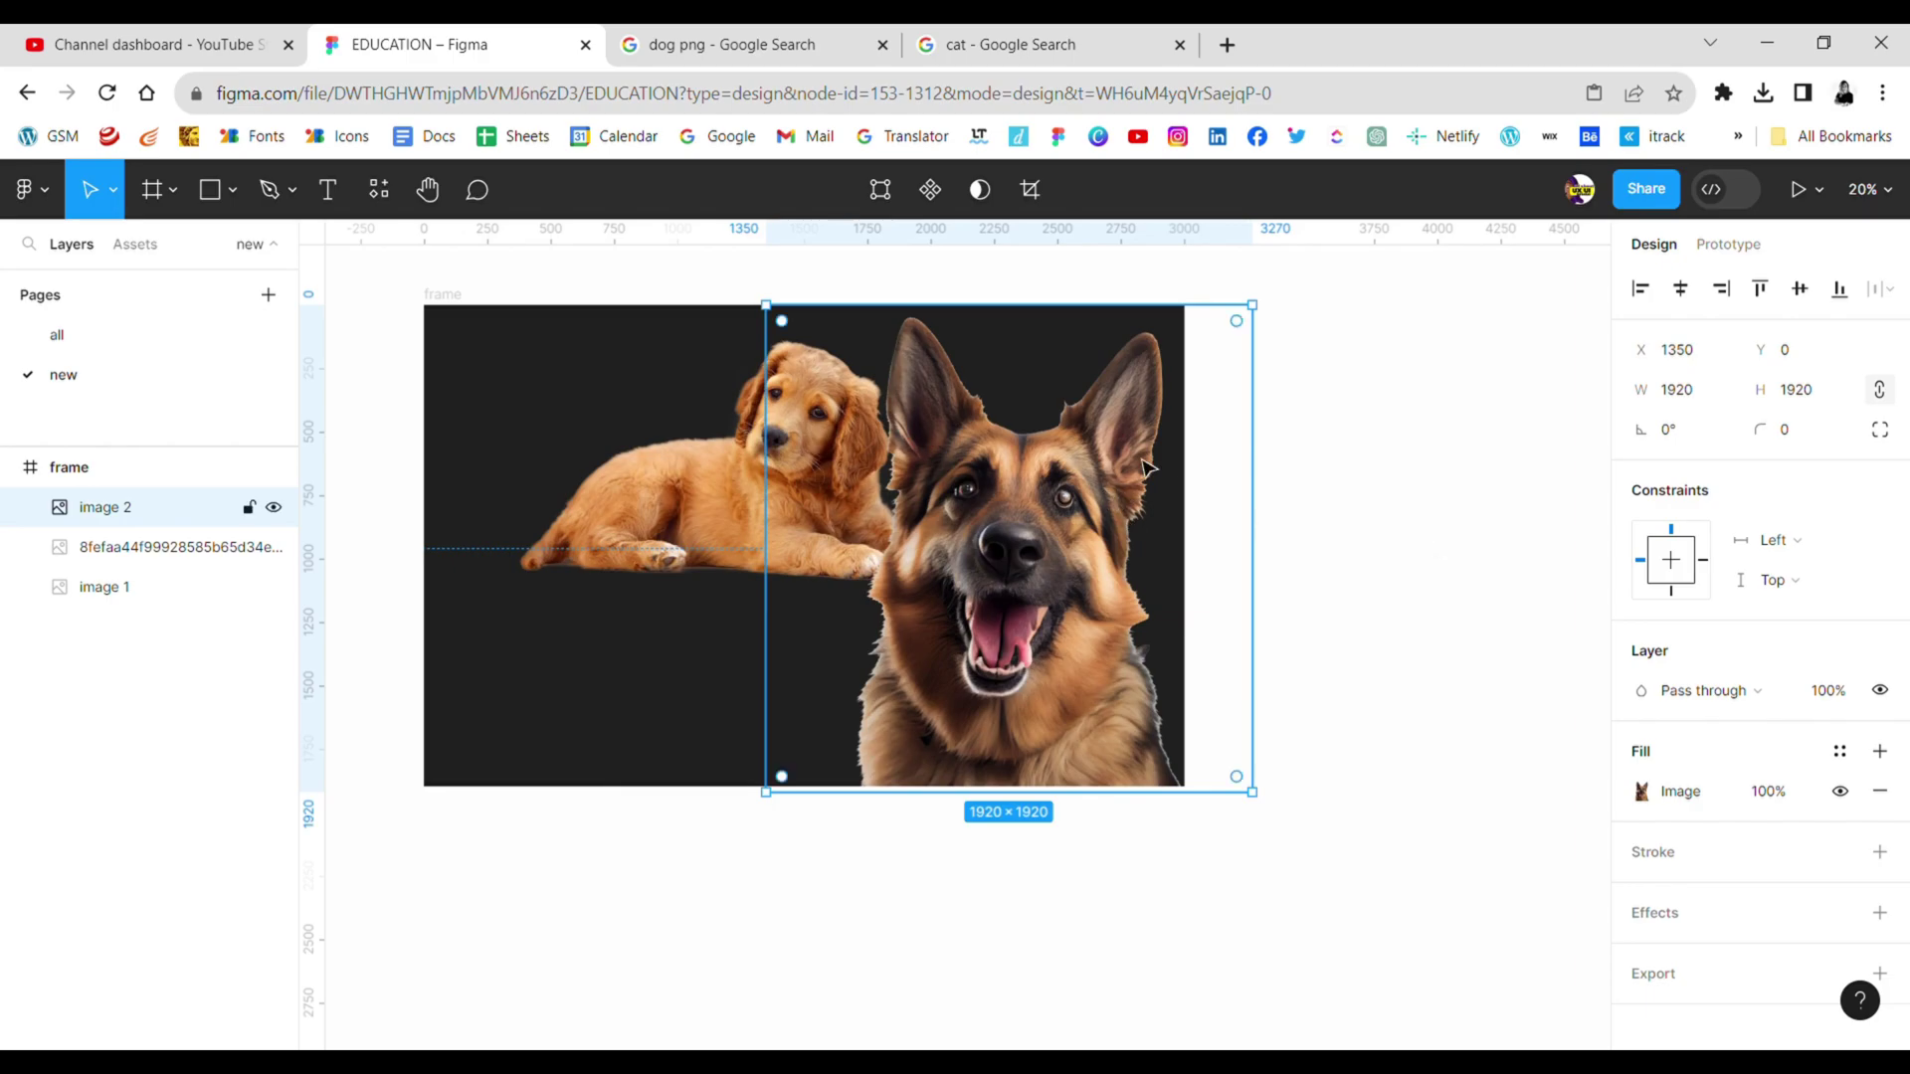
click(1376, 422)
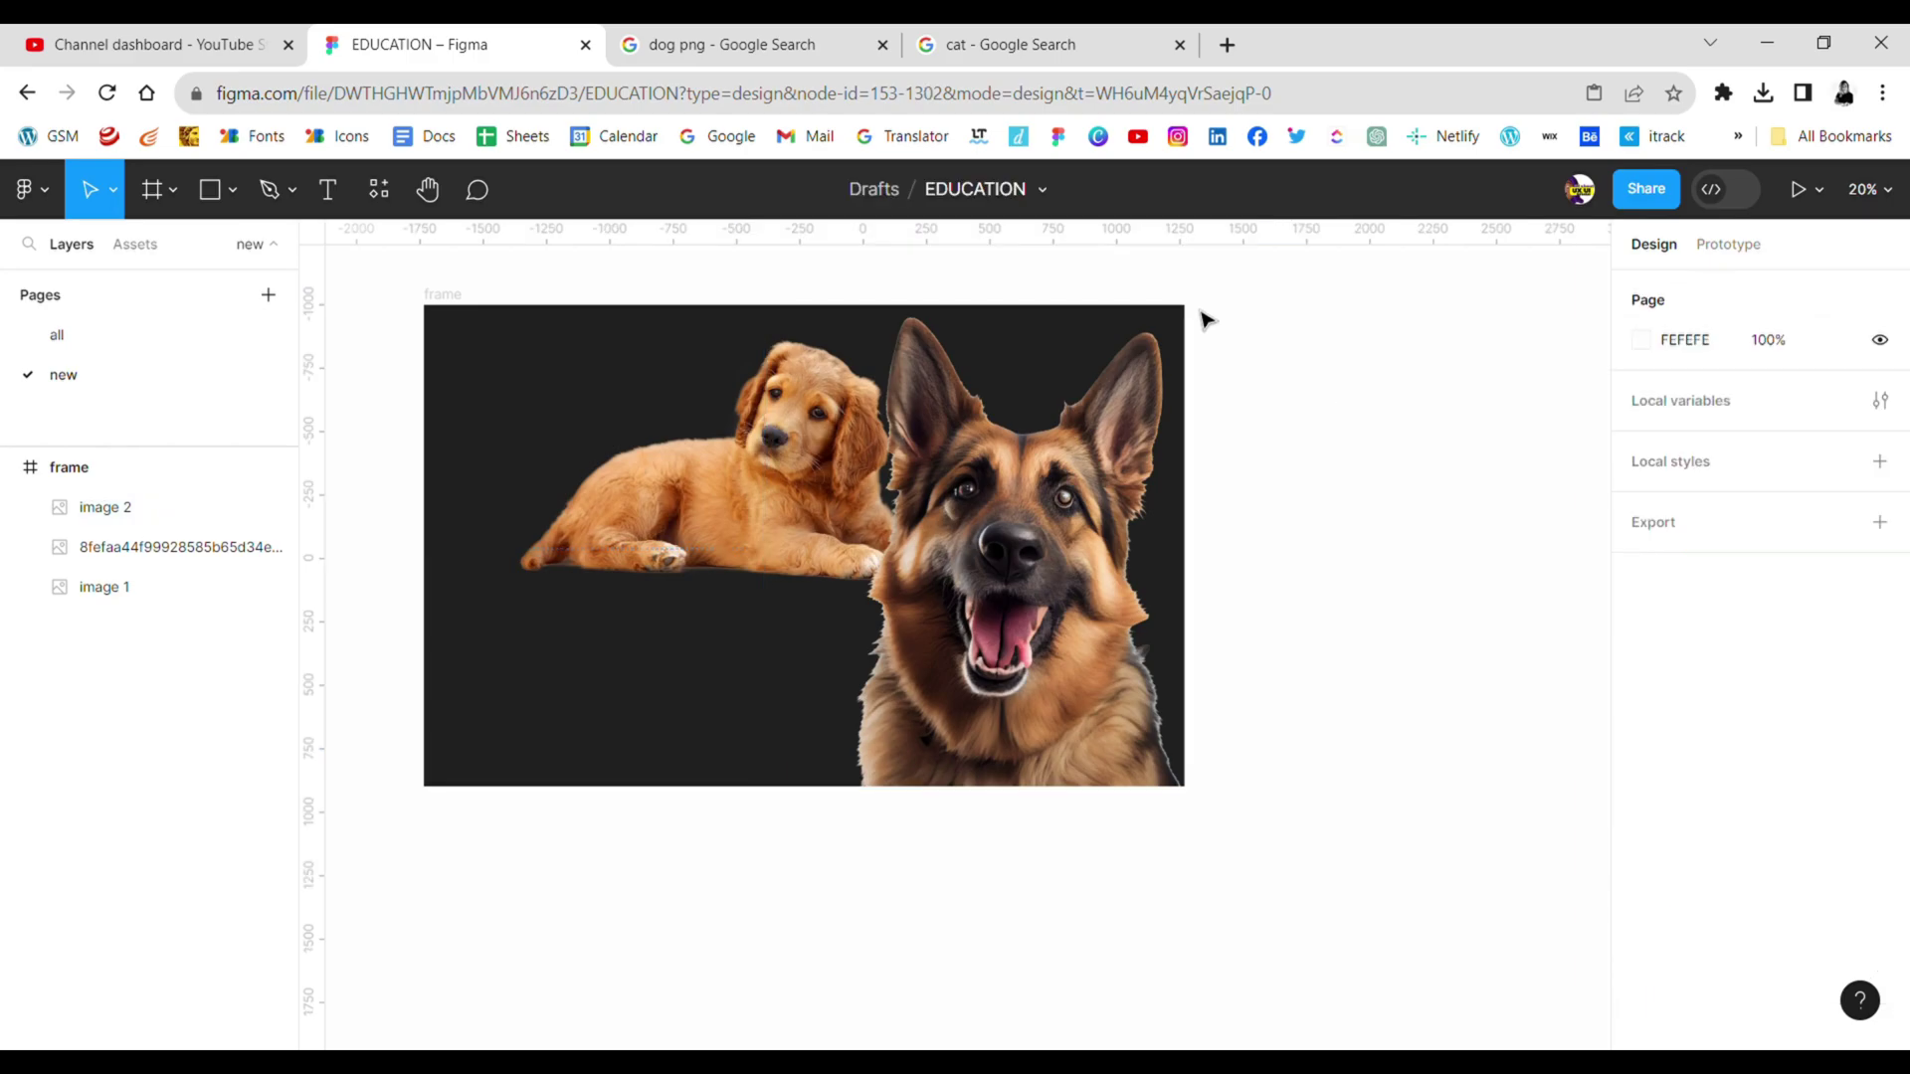
Insert the Unsplash 'food' ice cream cone photo and move it lower over the frame
right_click(1253, 376)
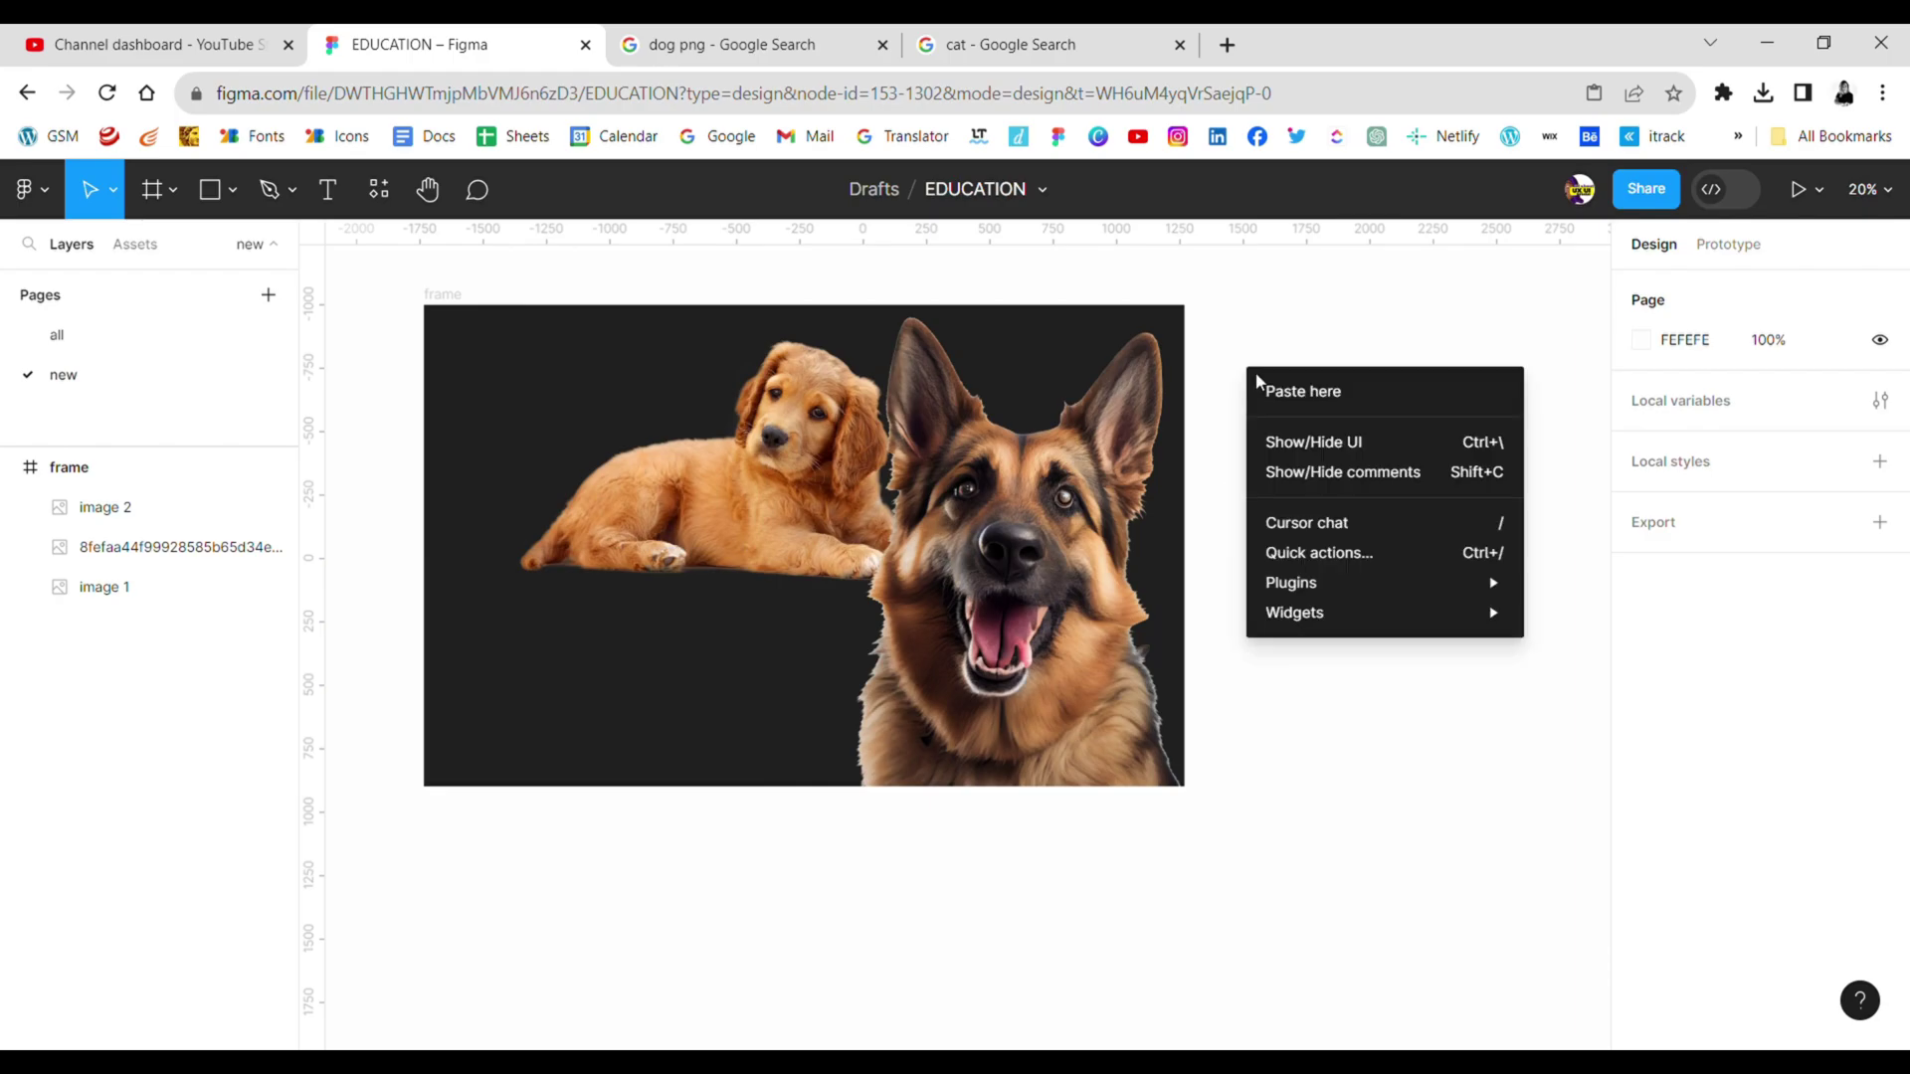
mouse_move(1292, 582)
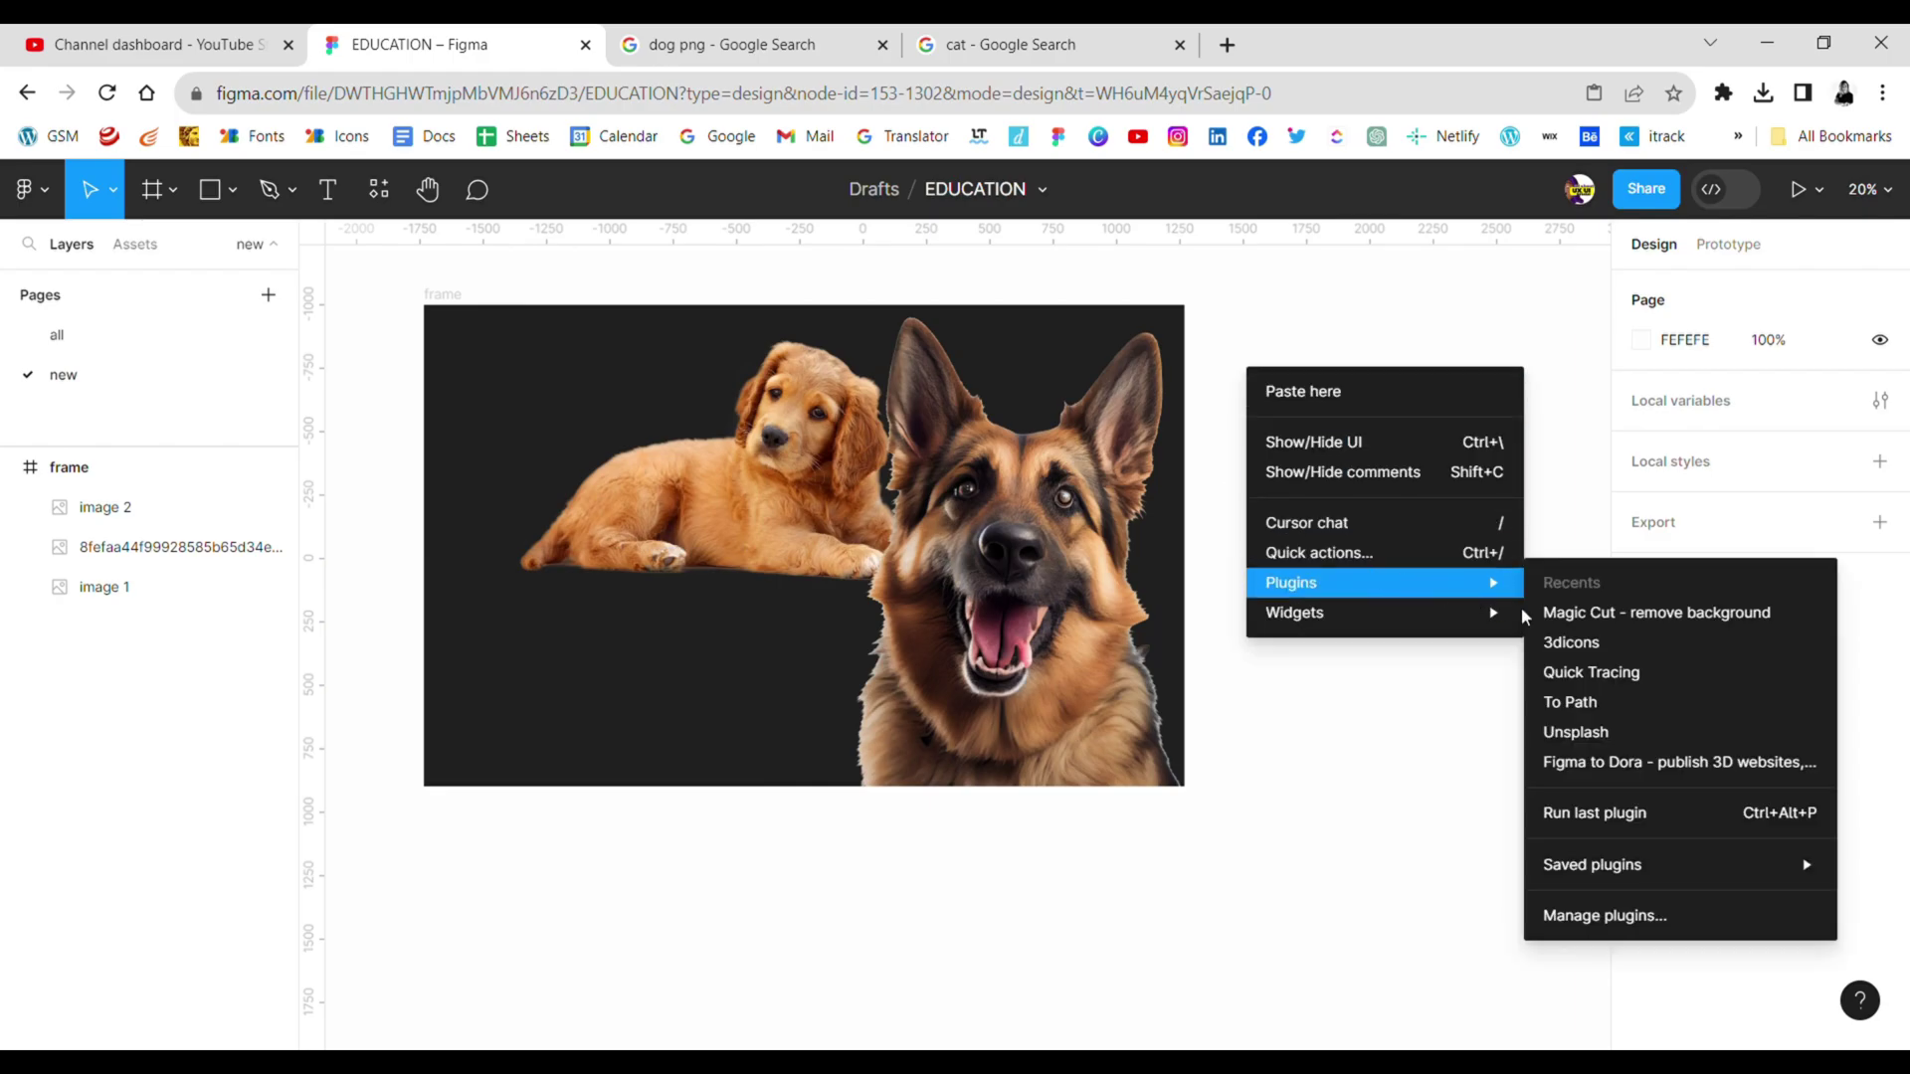
click(1620, 735)
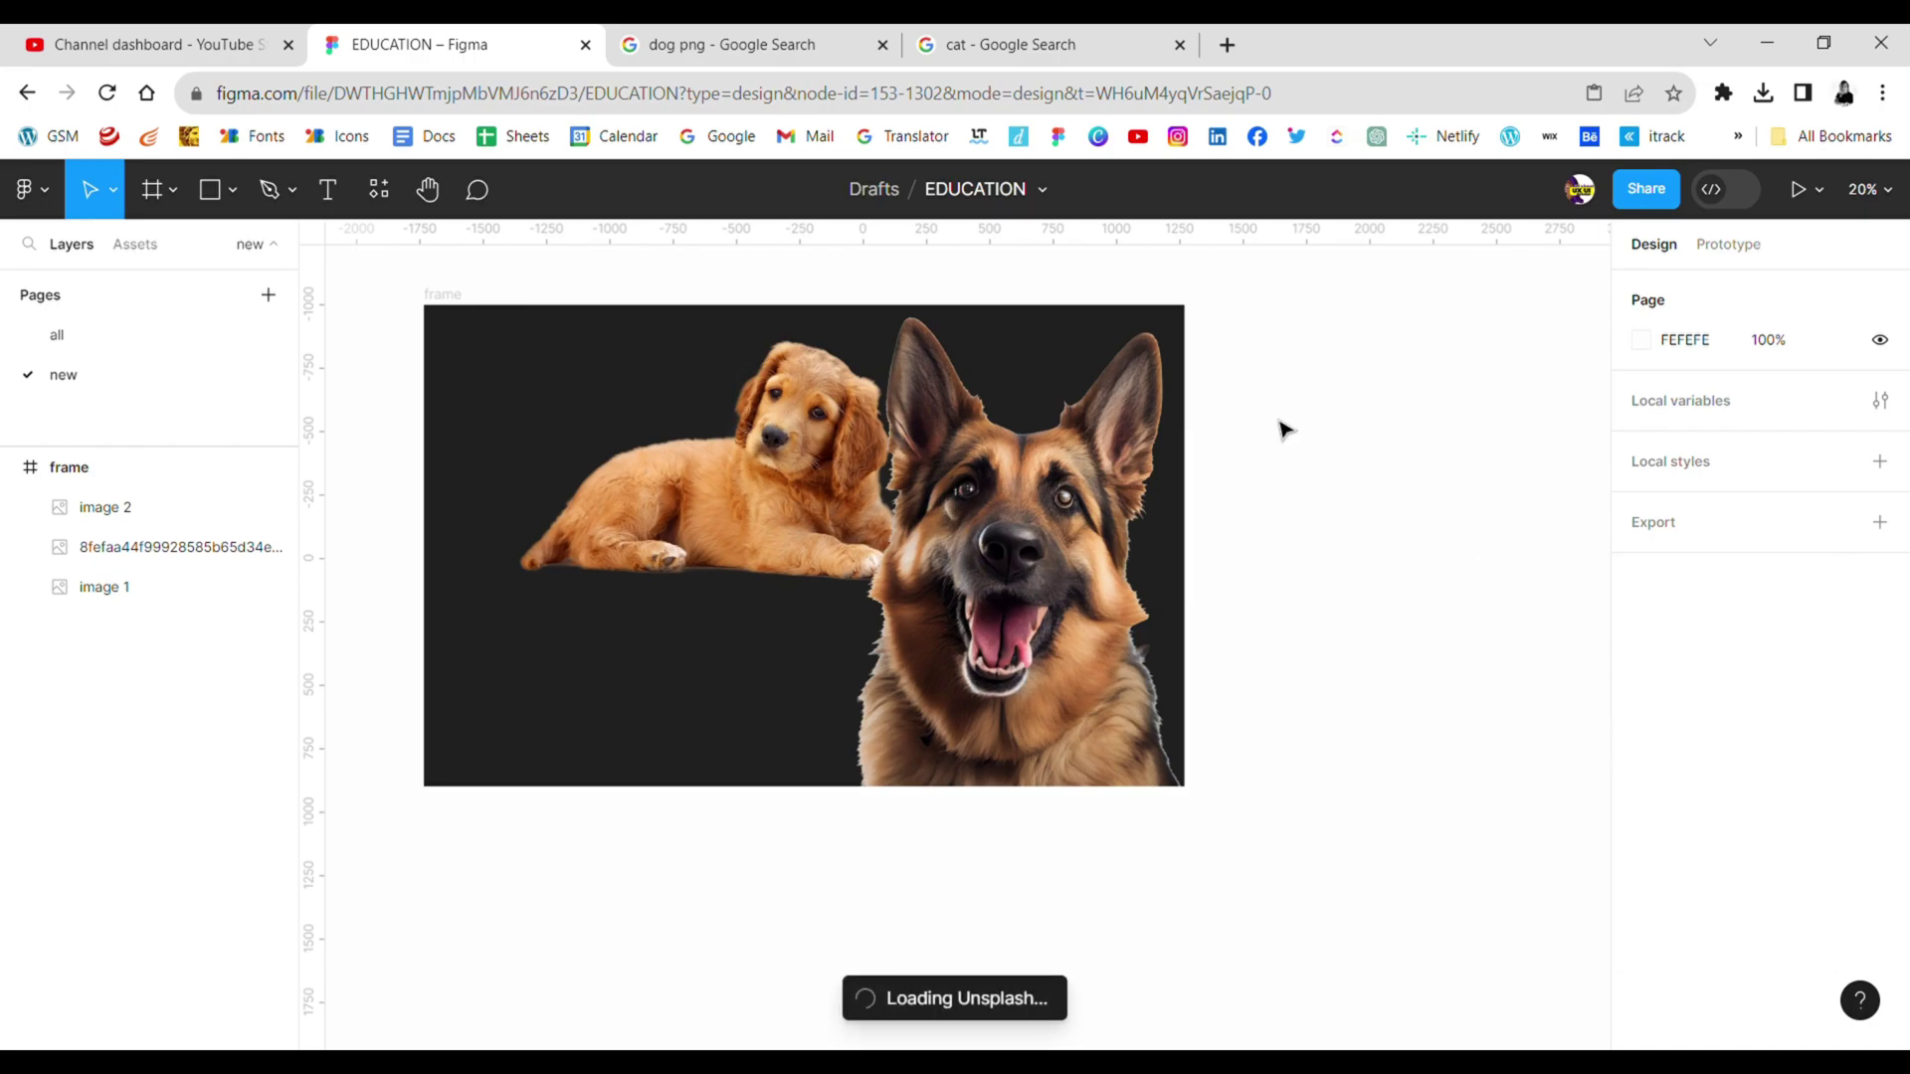
click(1157, 456)
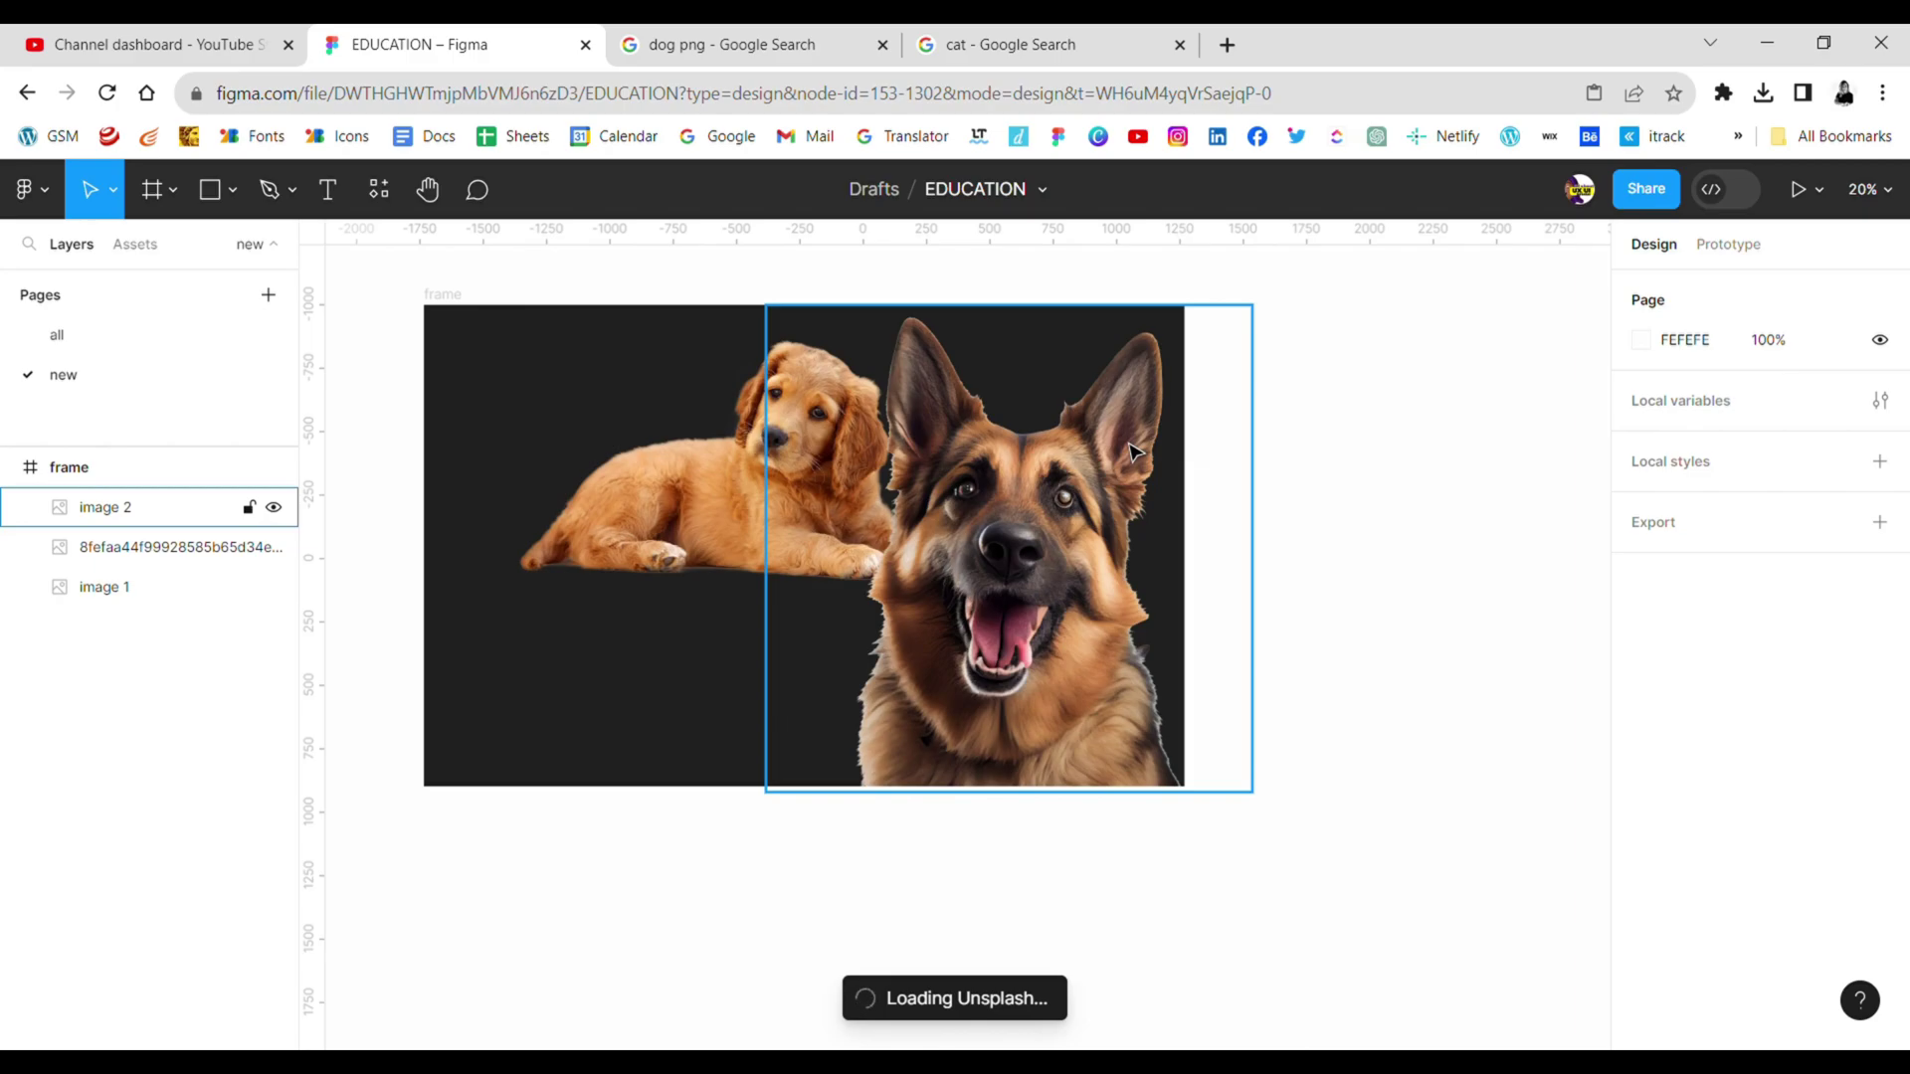
scroll(1614, 565, down, 3)
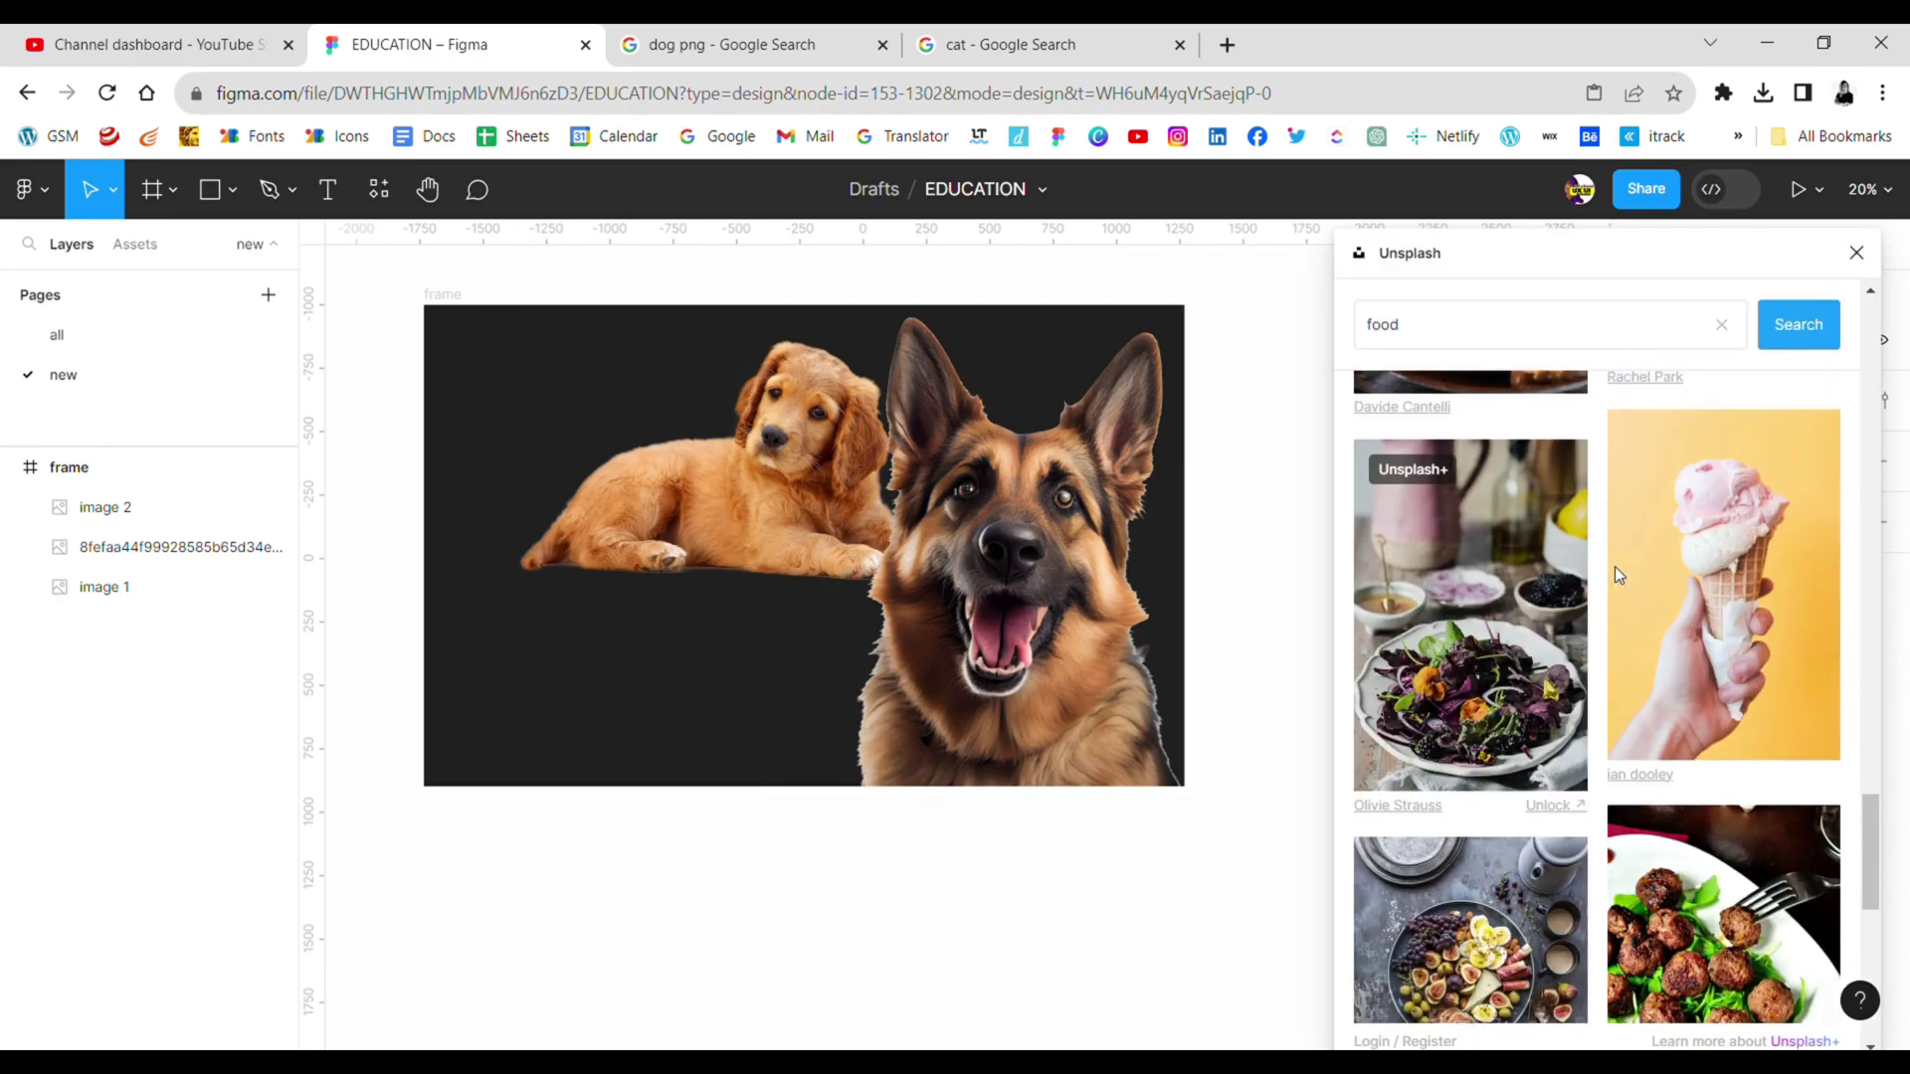
click(1699, 666)
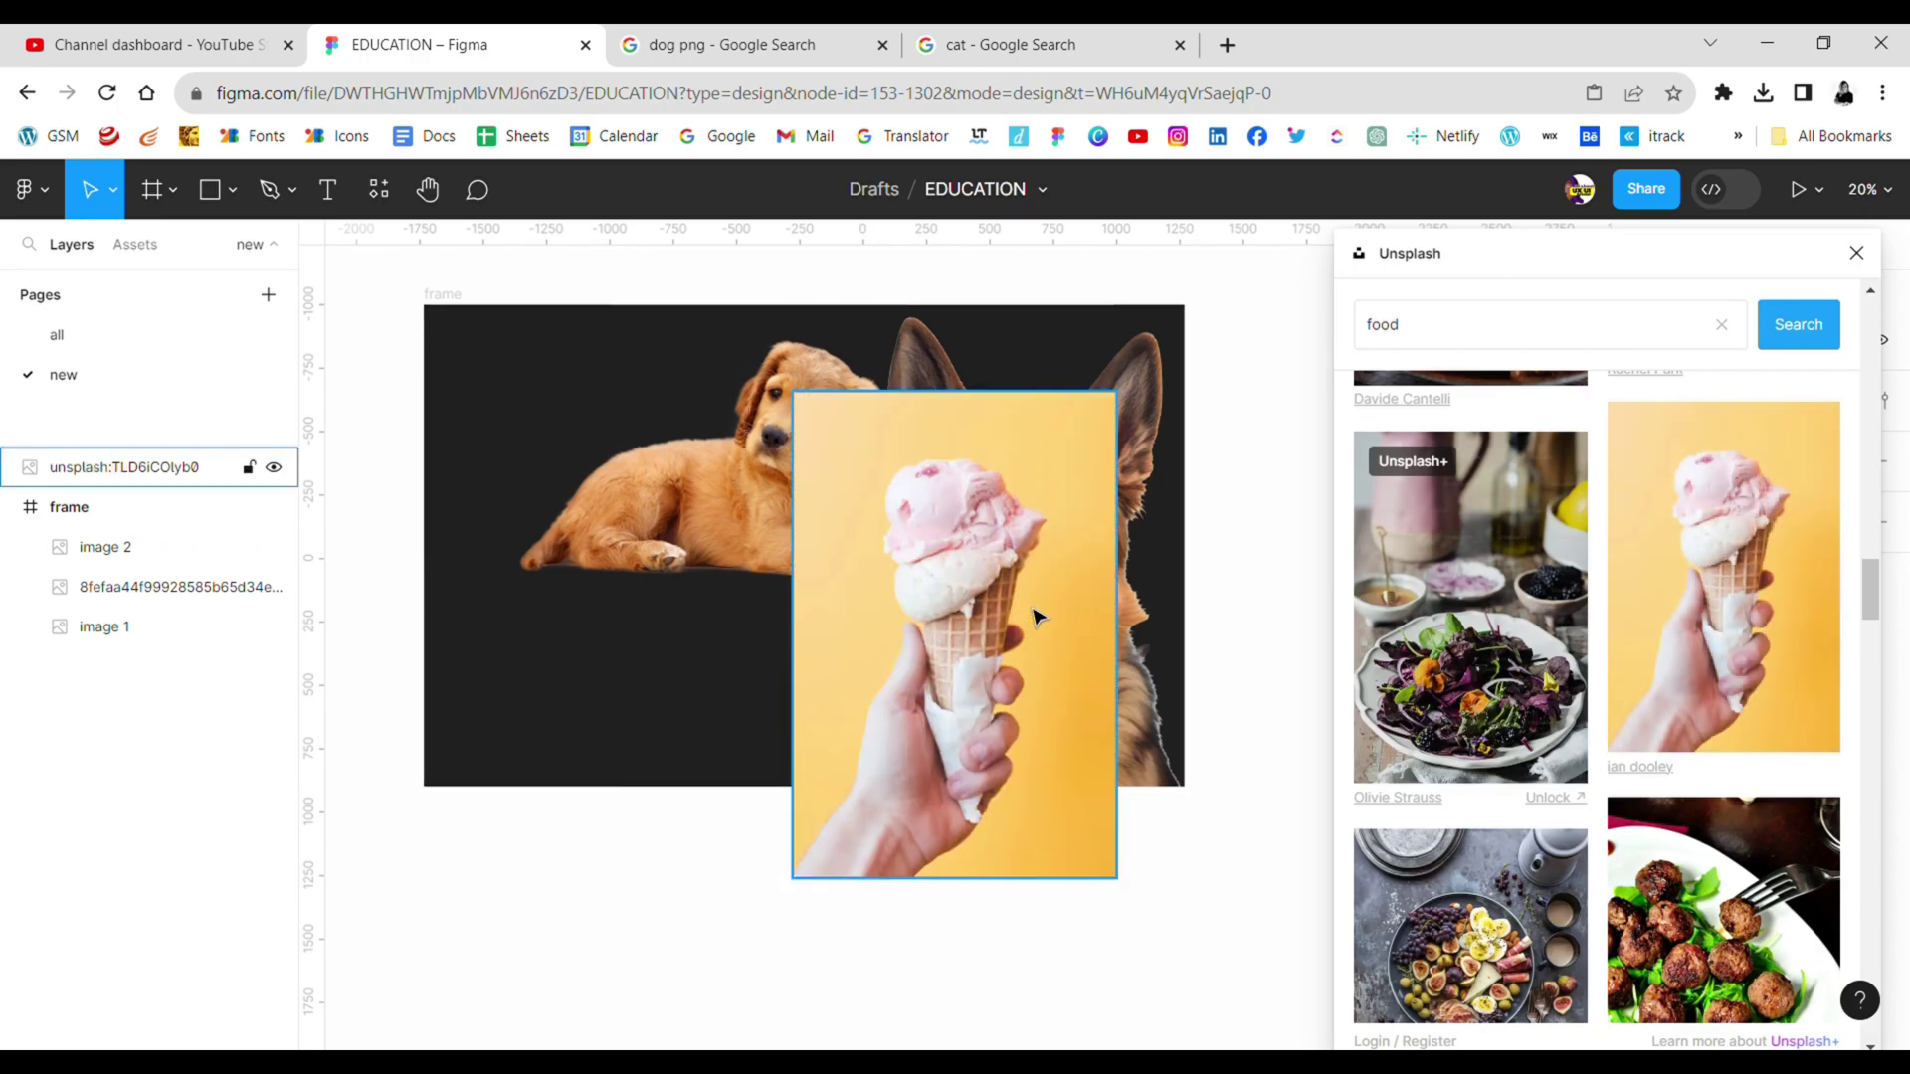
mouse_move(1004, 615)
mouse_down()
mouse_move(1004, 734)
mouse_move(1190, 734)
mouse_up()
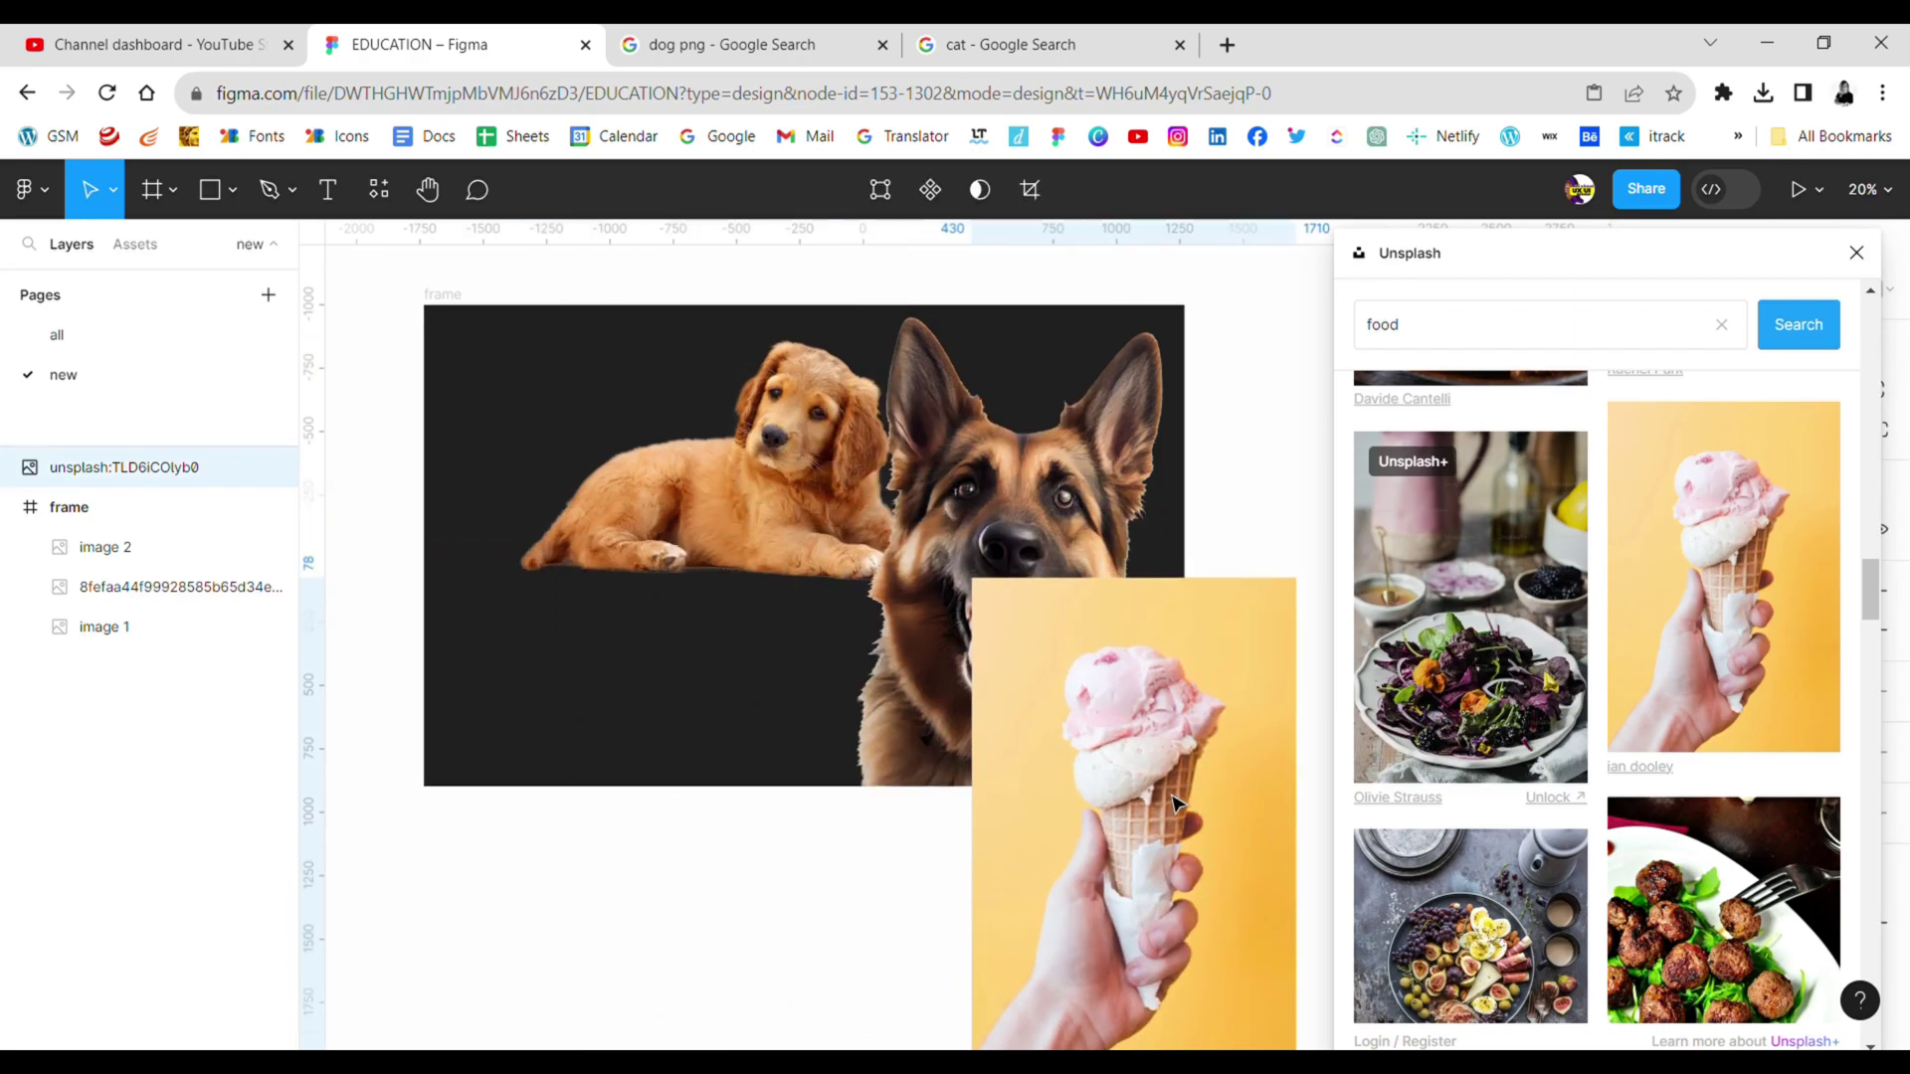
Close the Unsplash panel and run 'Magic Cut - Remove Background' on the ice cream photo
click(1856, 252)
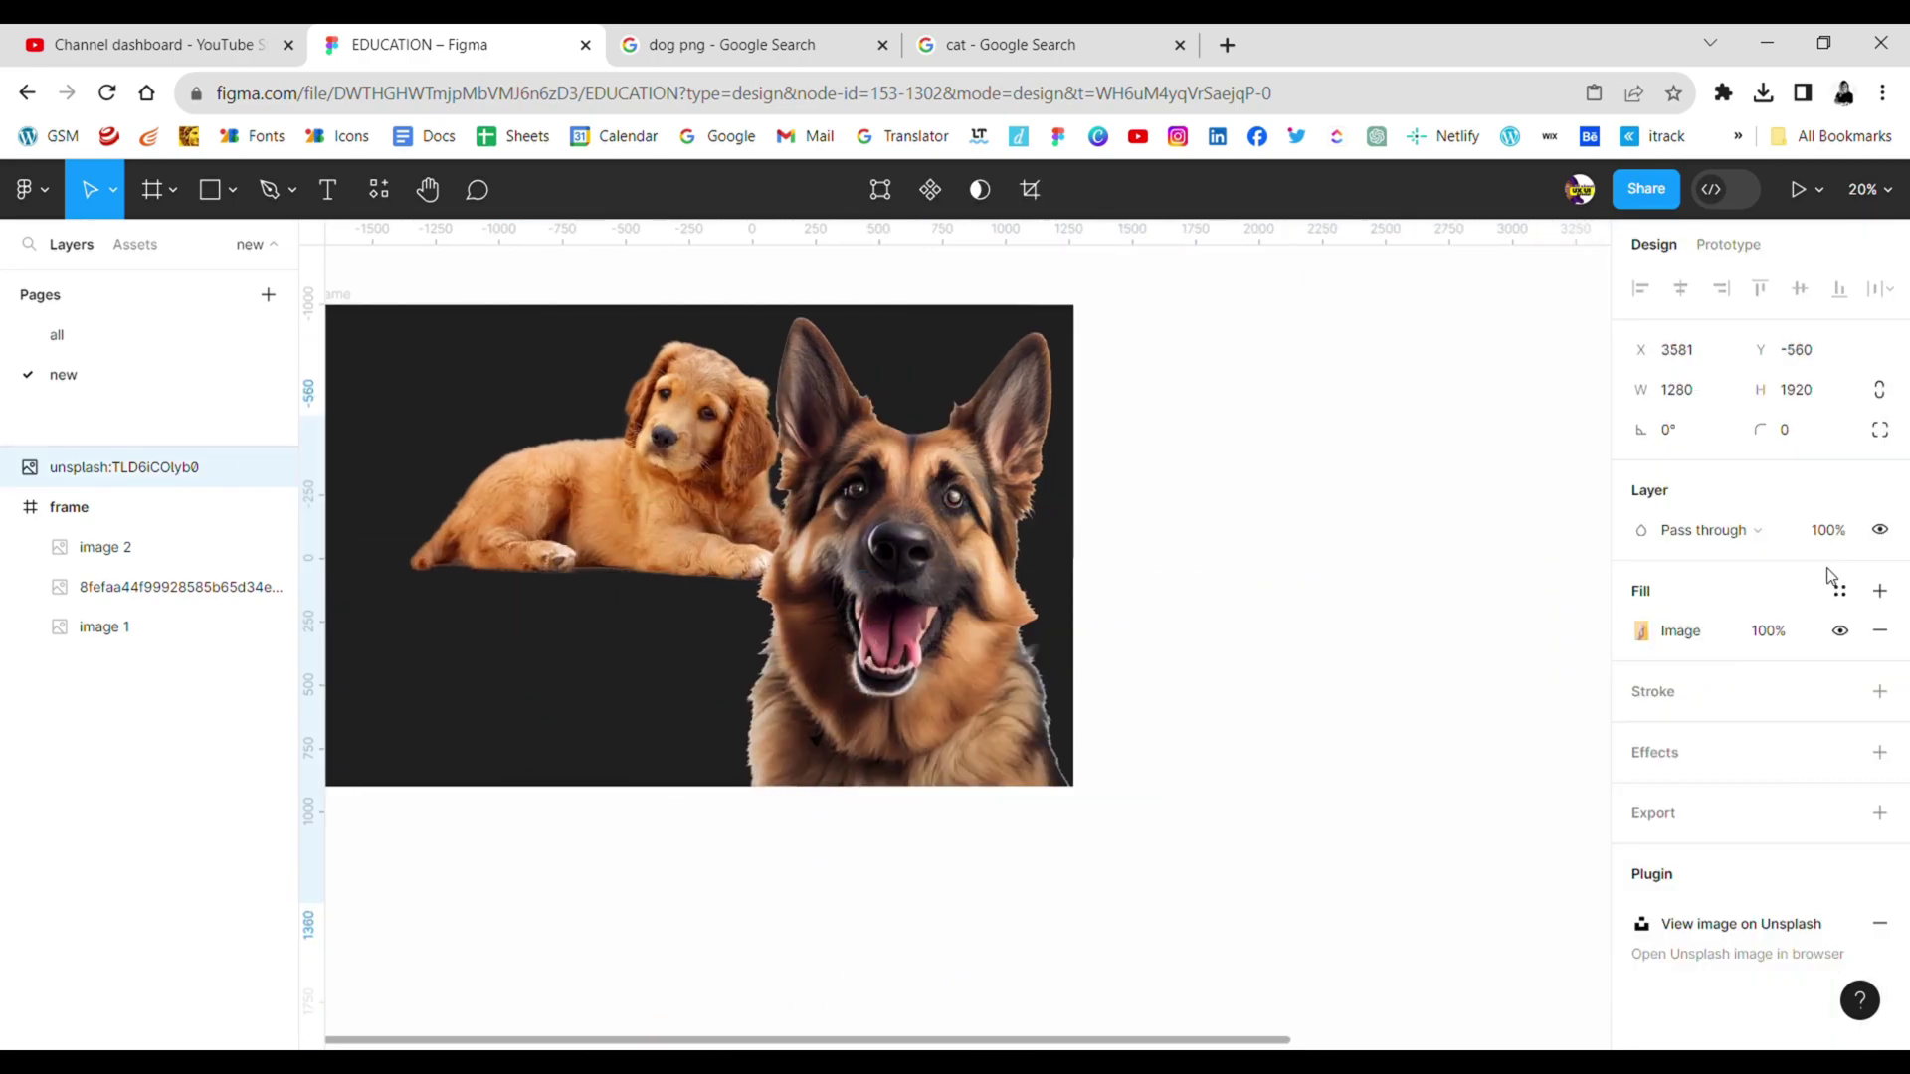
right_click(1294, 545)
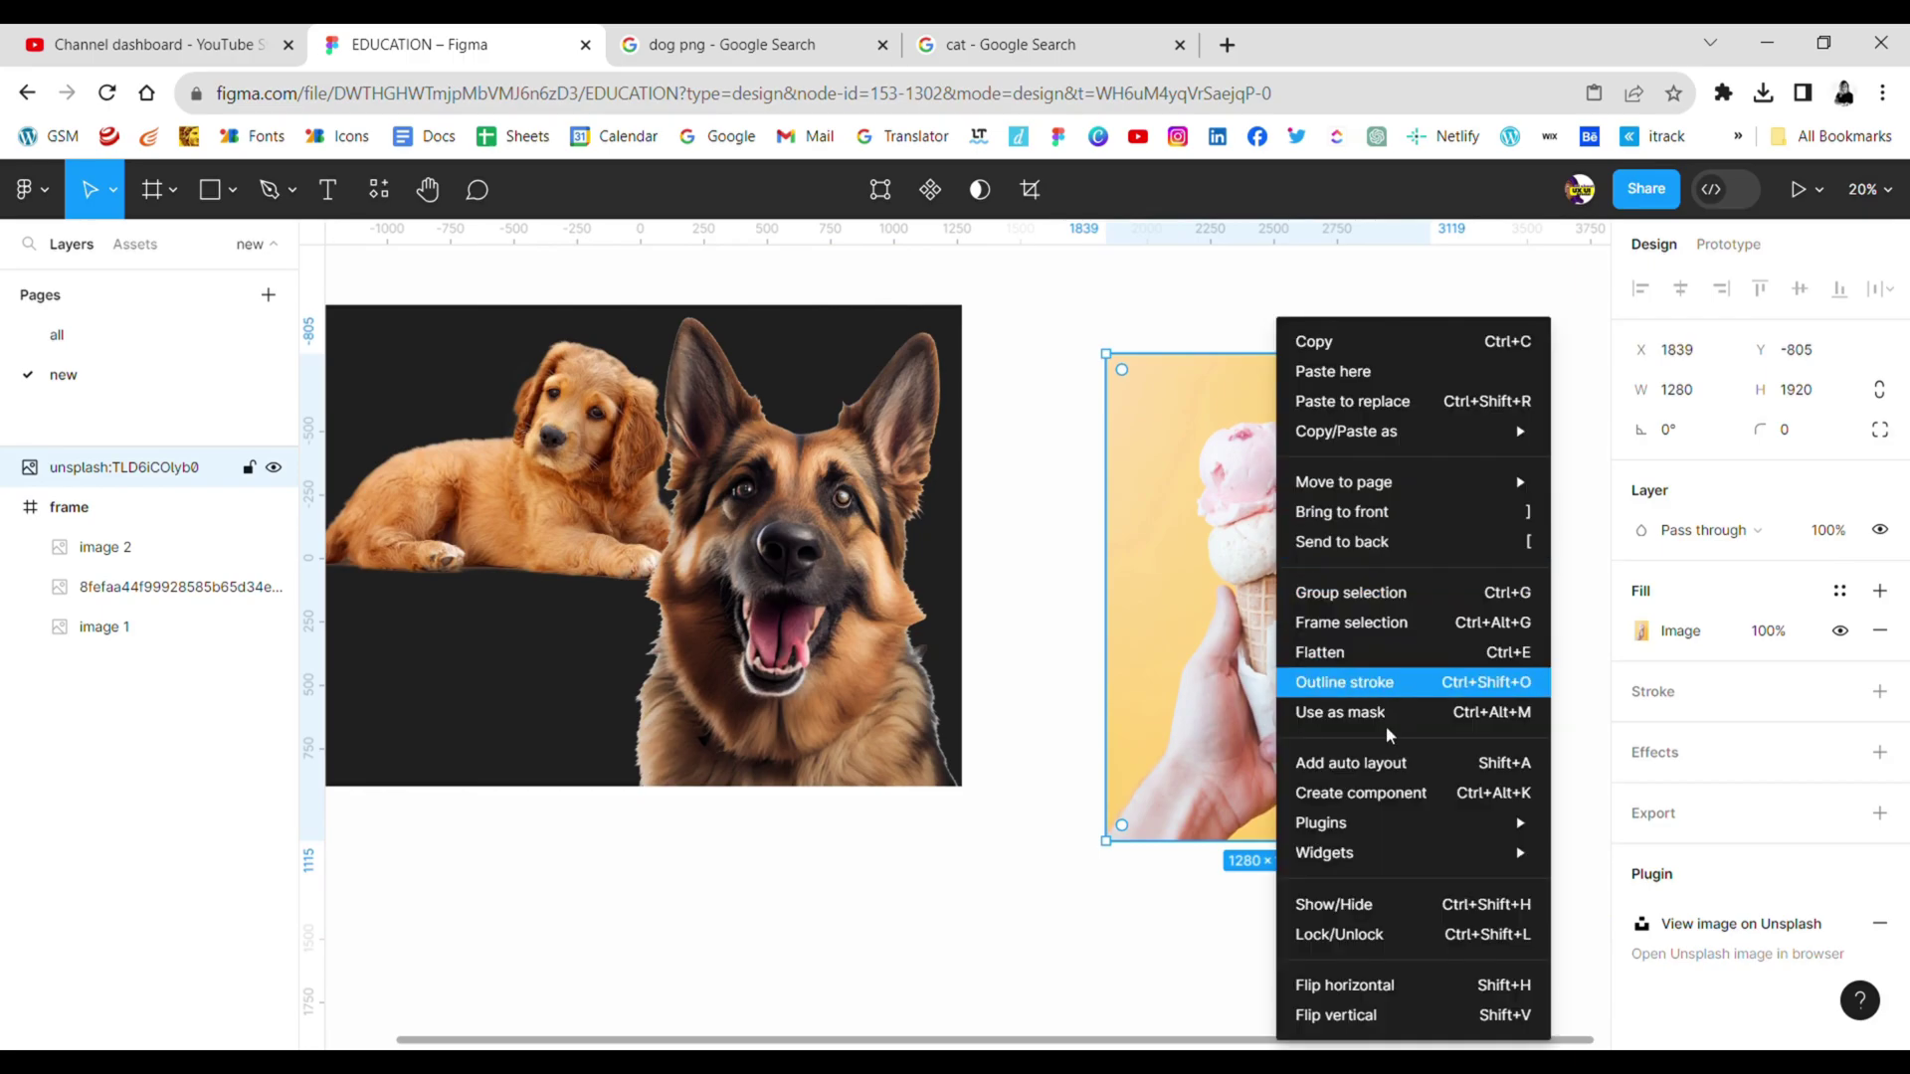
mouse_move(1402, 822)
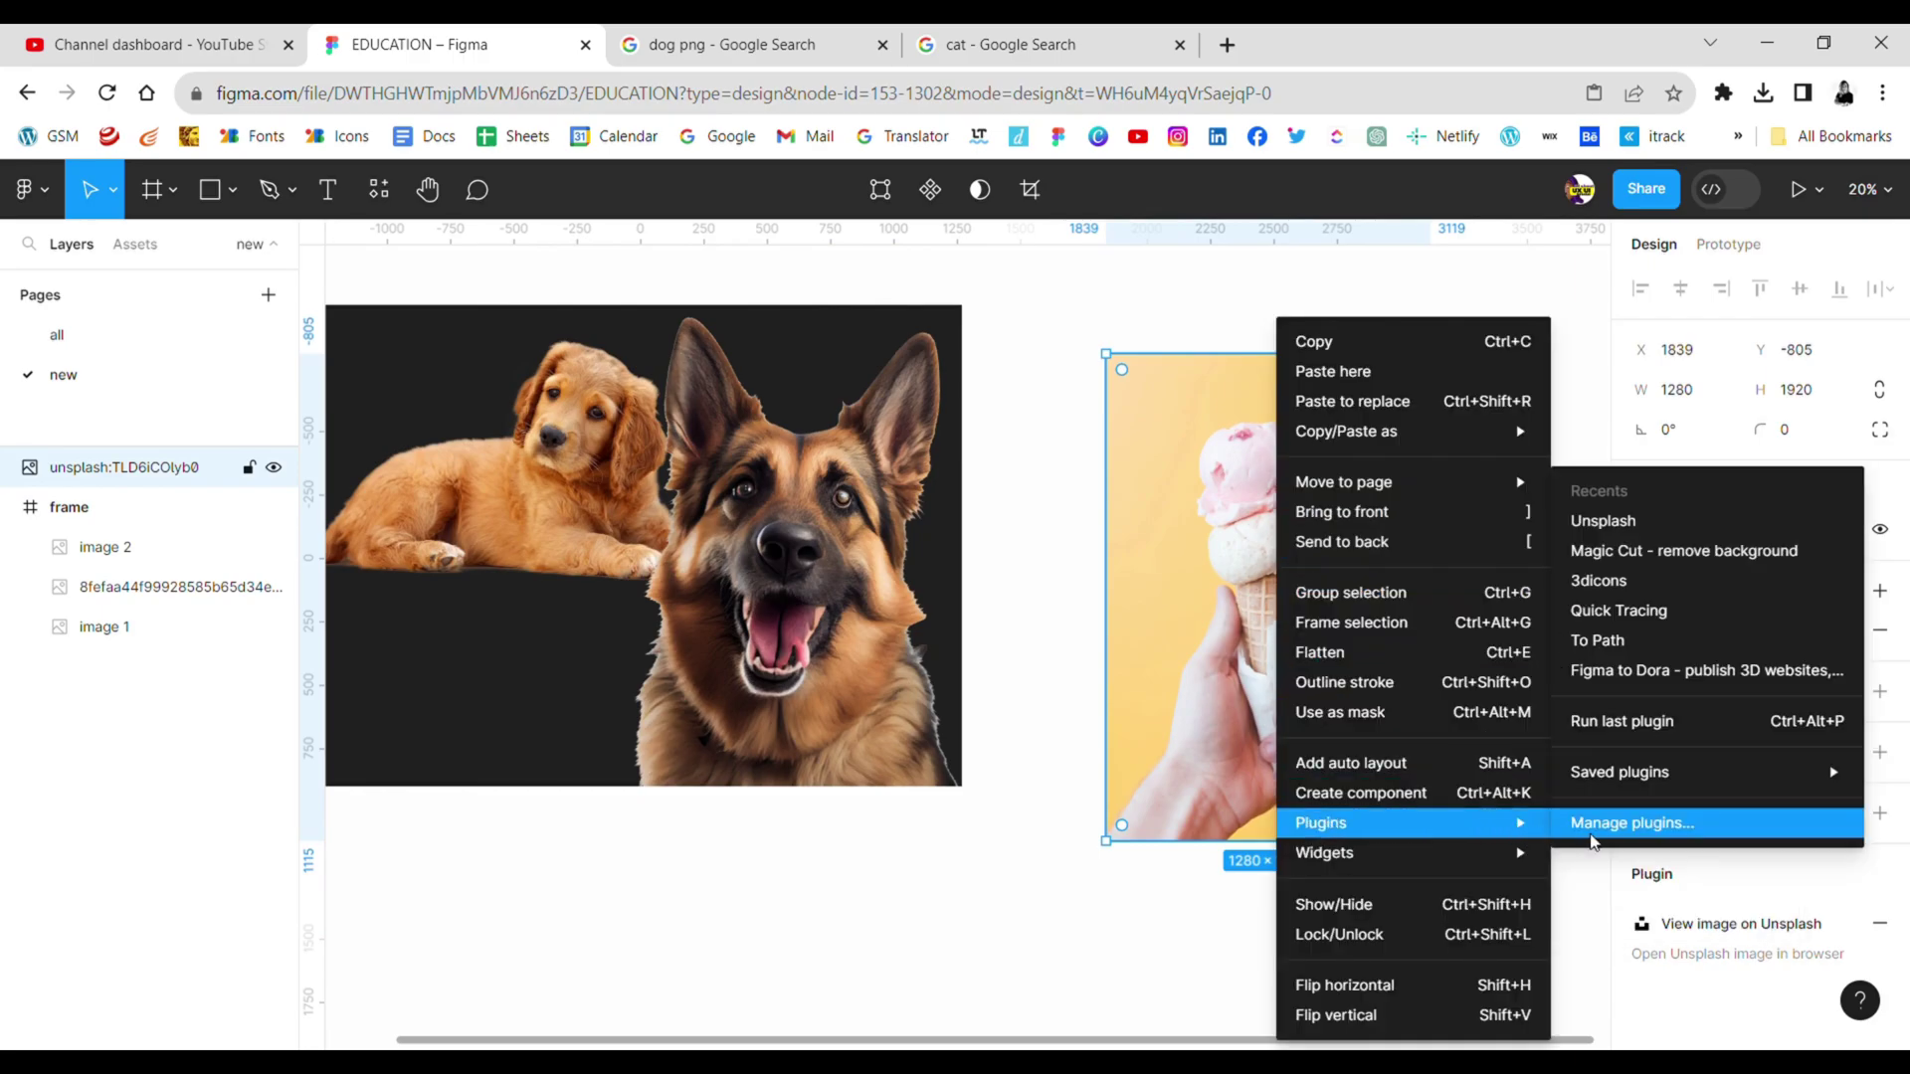
click(1631, 822)
mouse_move(463, 484)
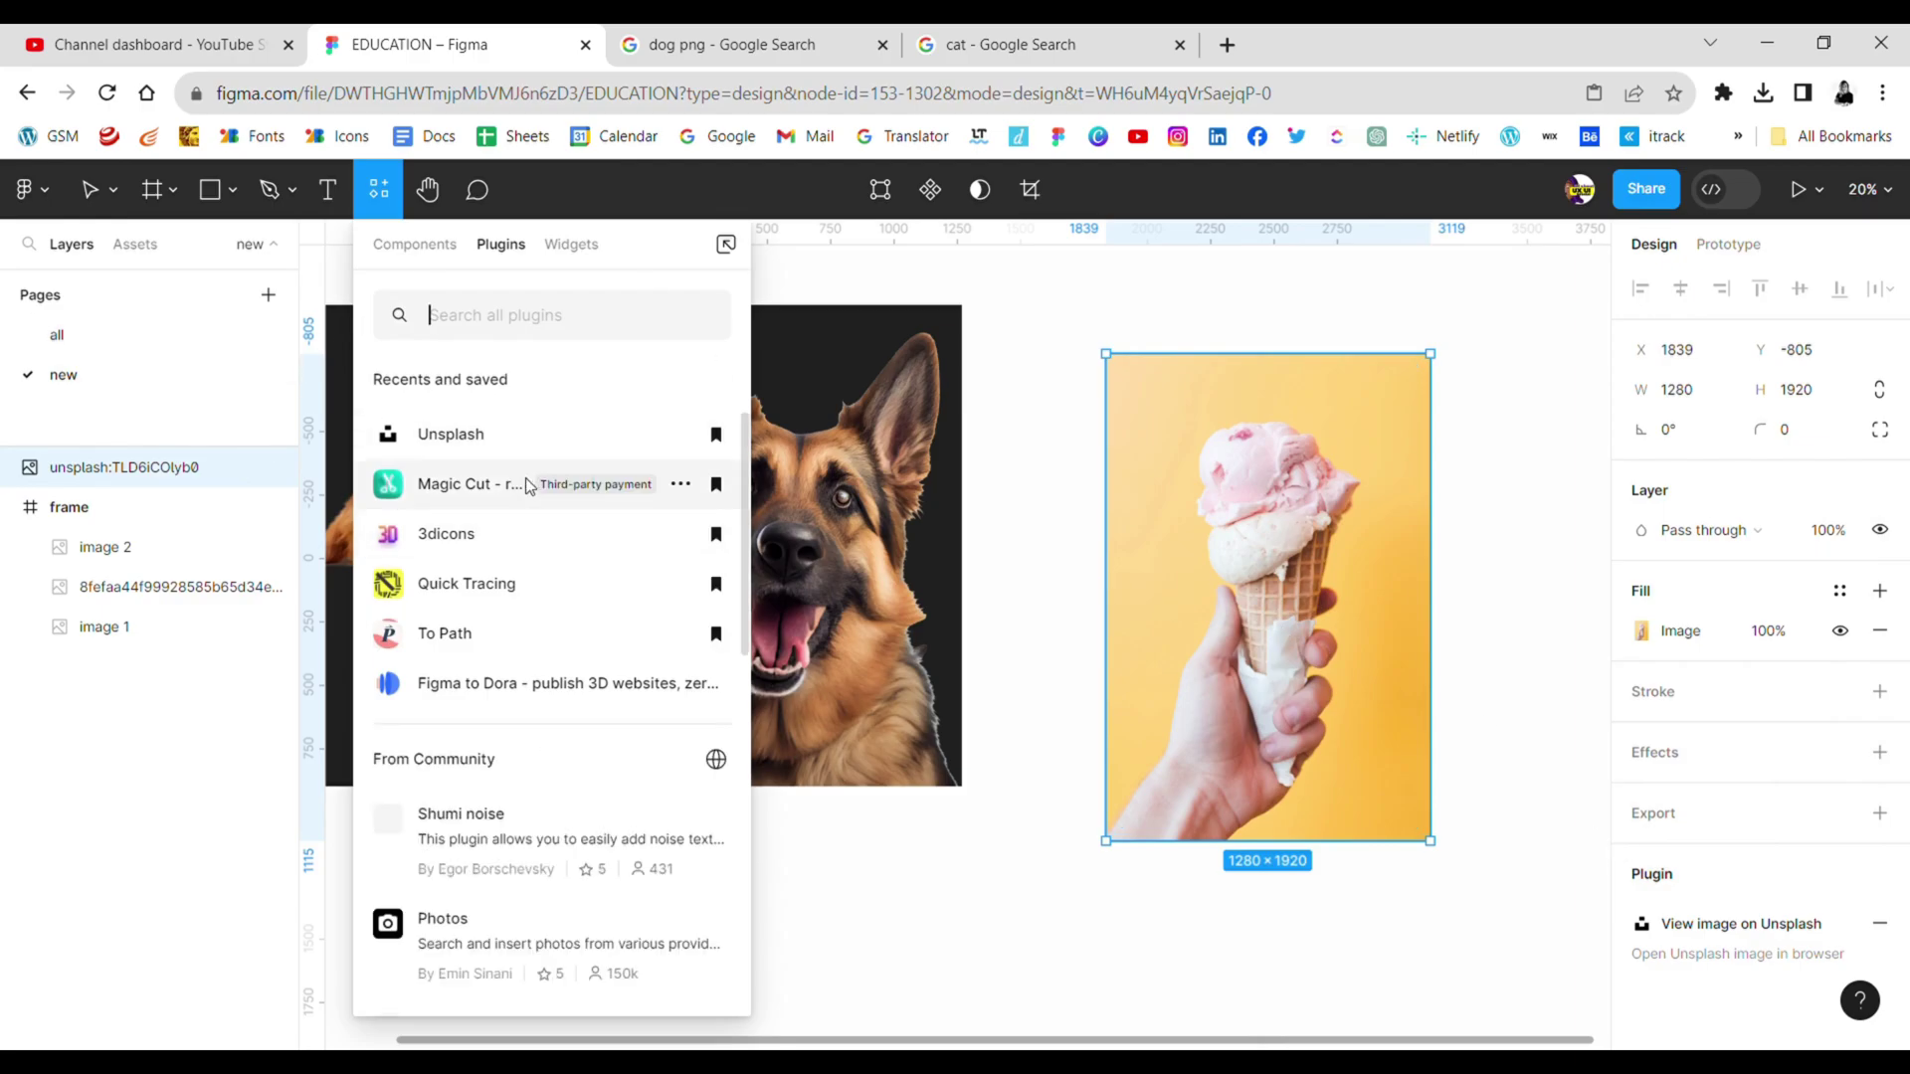
click(496, 494)
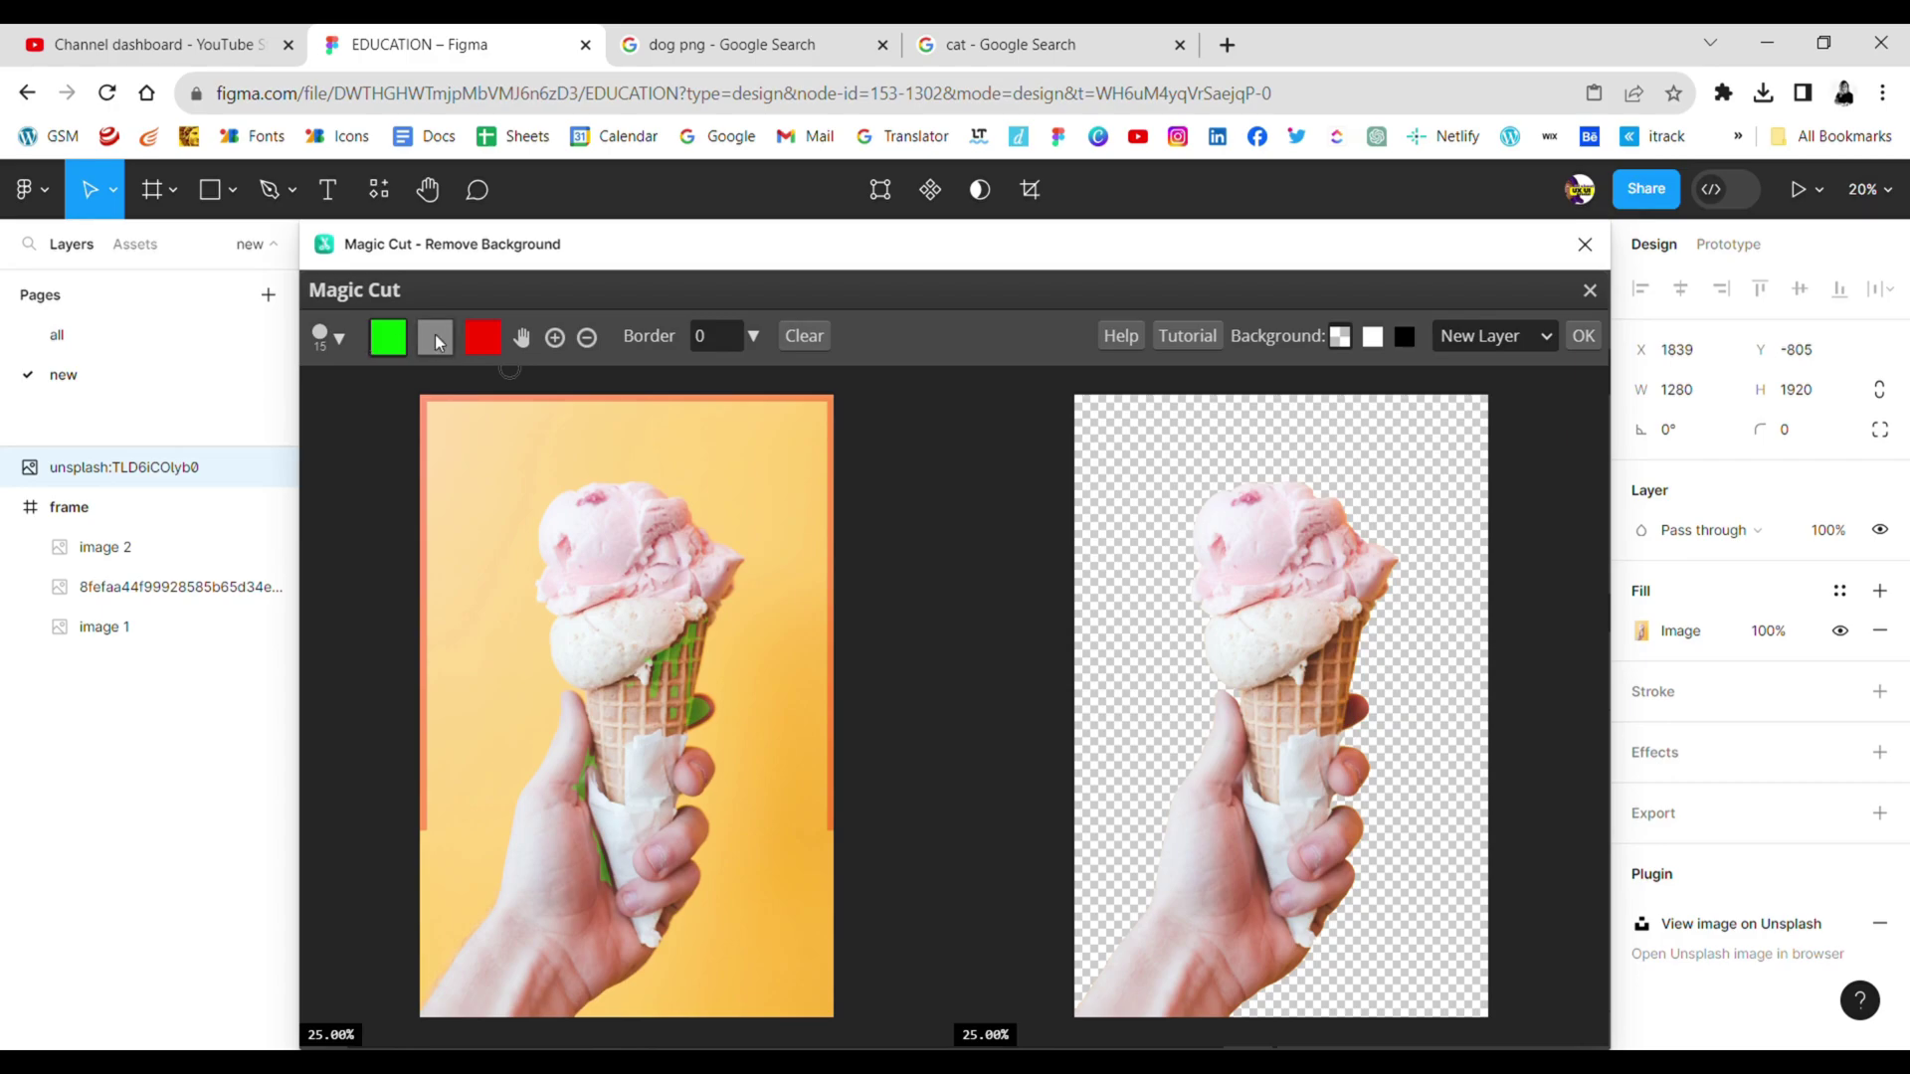
In Magic Cut, mark the background red and the scoops green using a 20 px brush
click(486, 337)
click(725, 555)
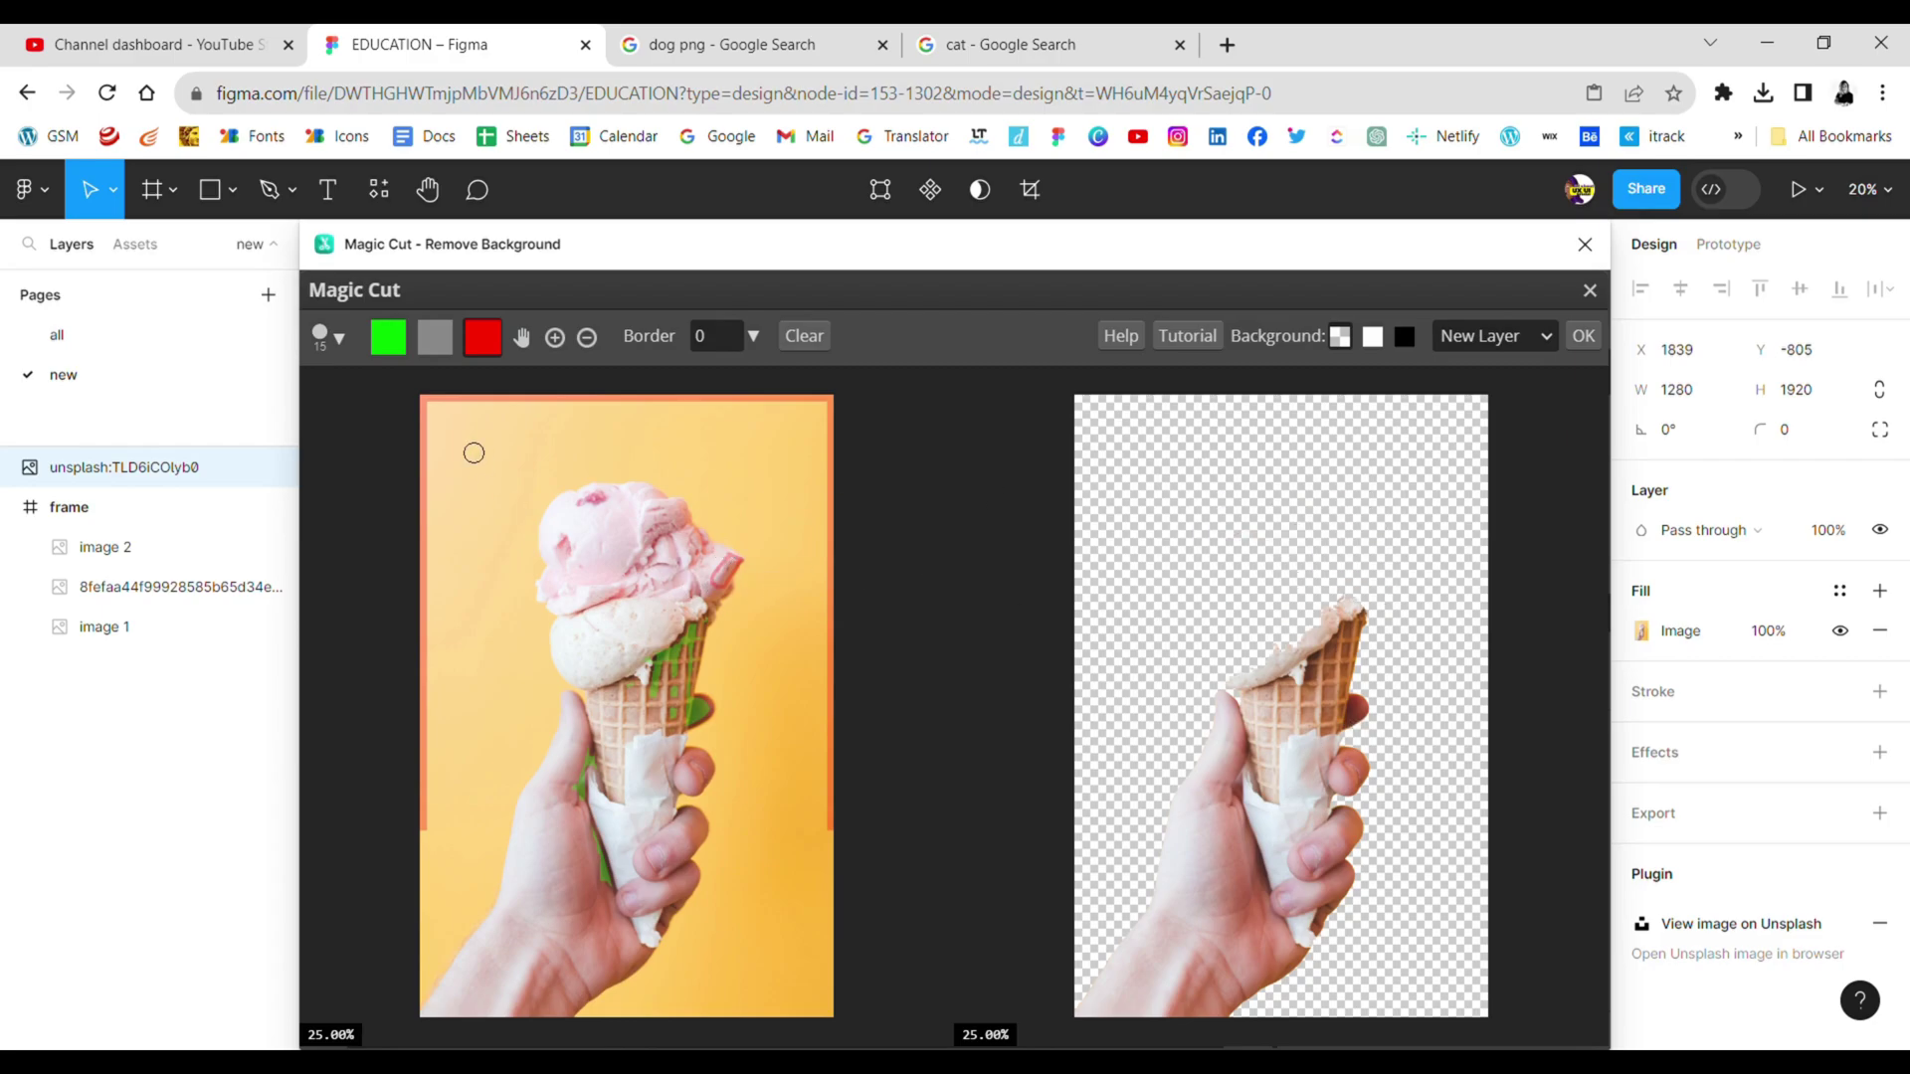
click(391, 338)
click(339, 338)
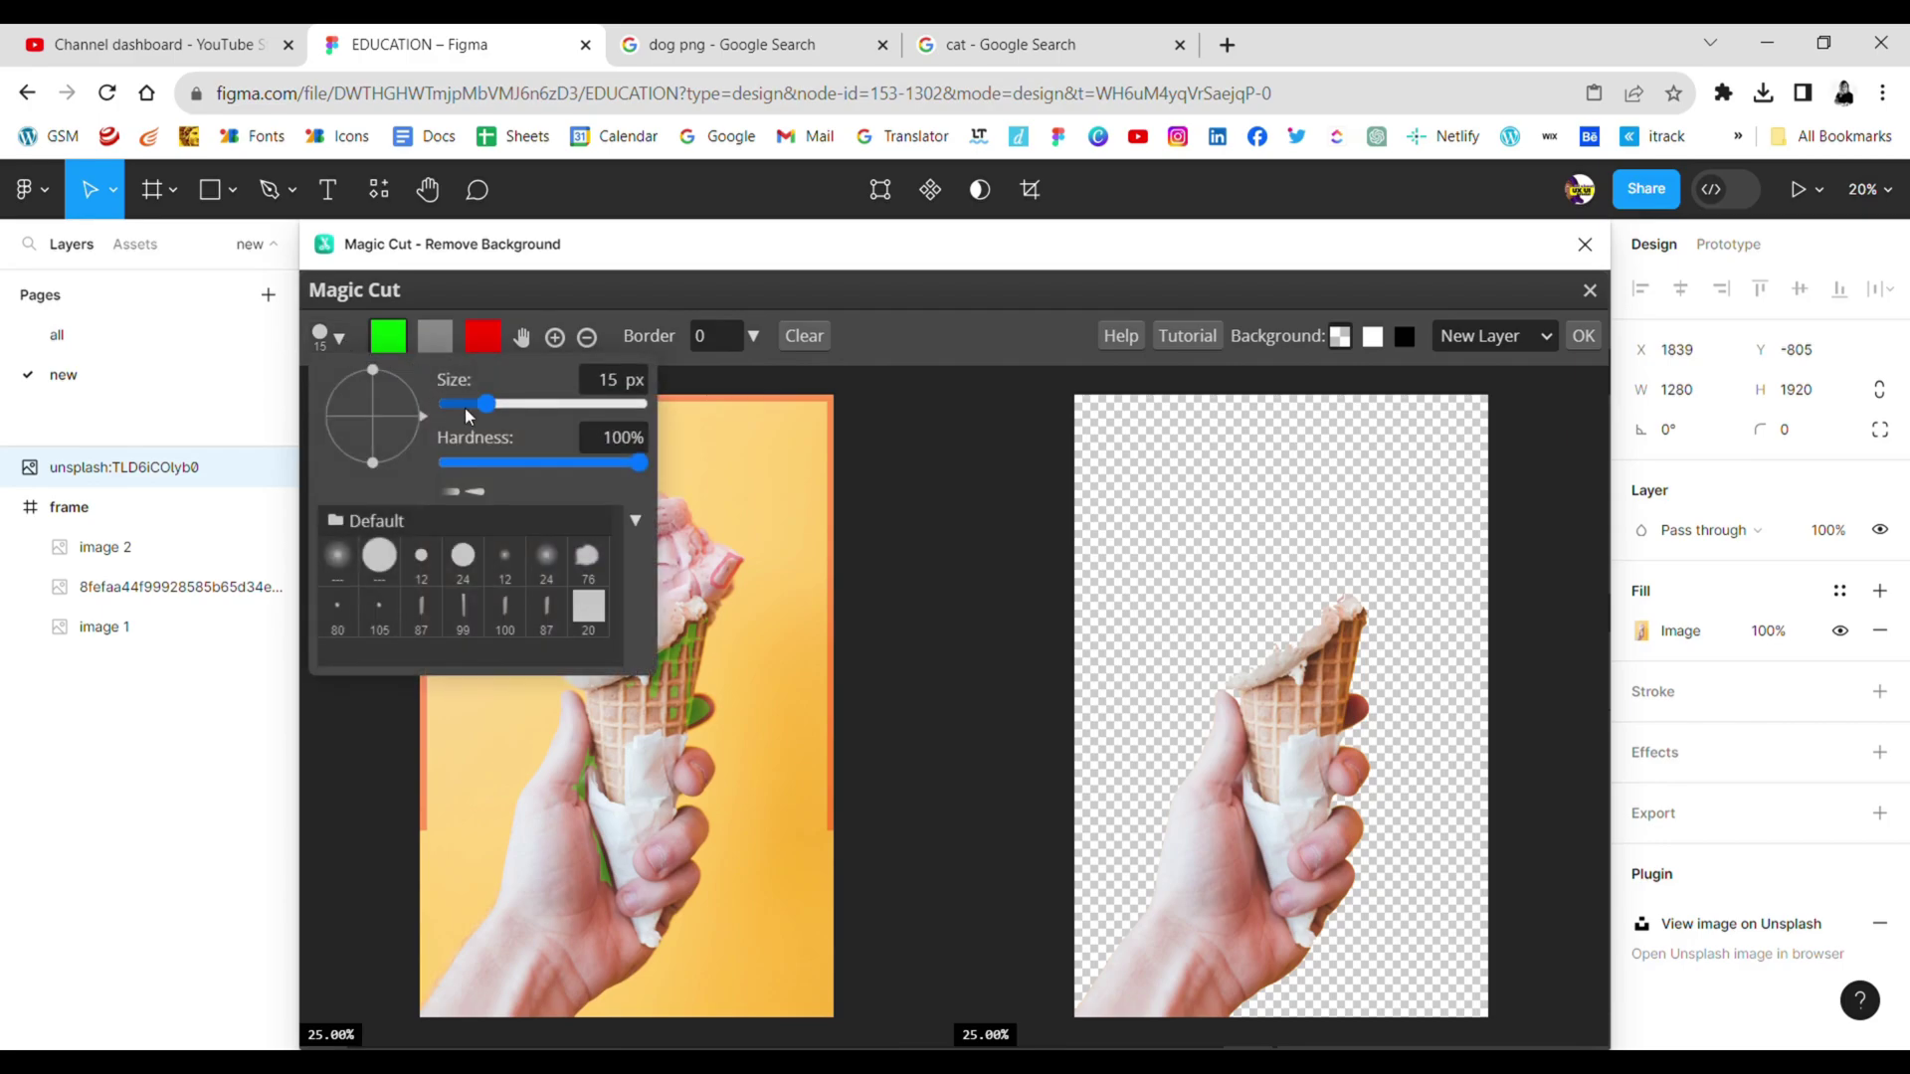
drag(463, 404, 491, 404)
click(685, 583)
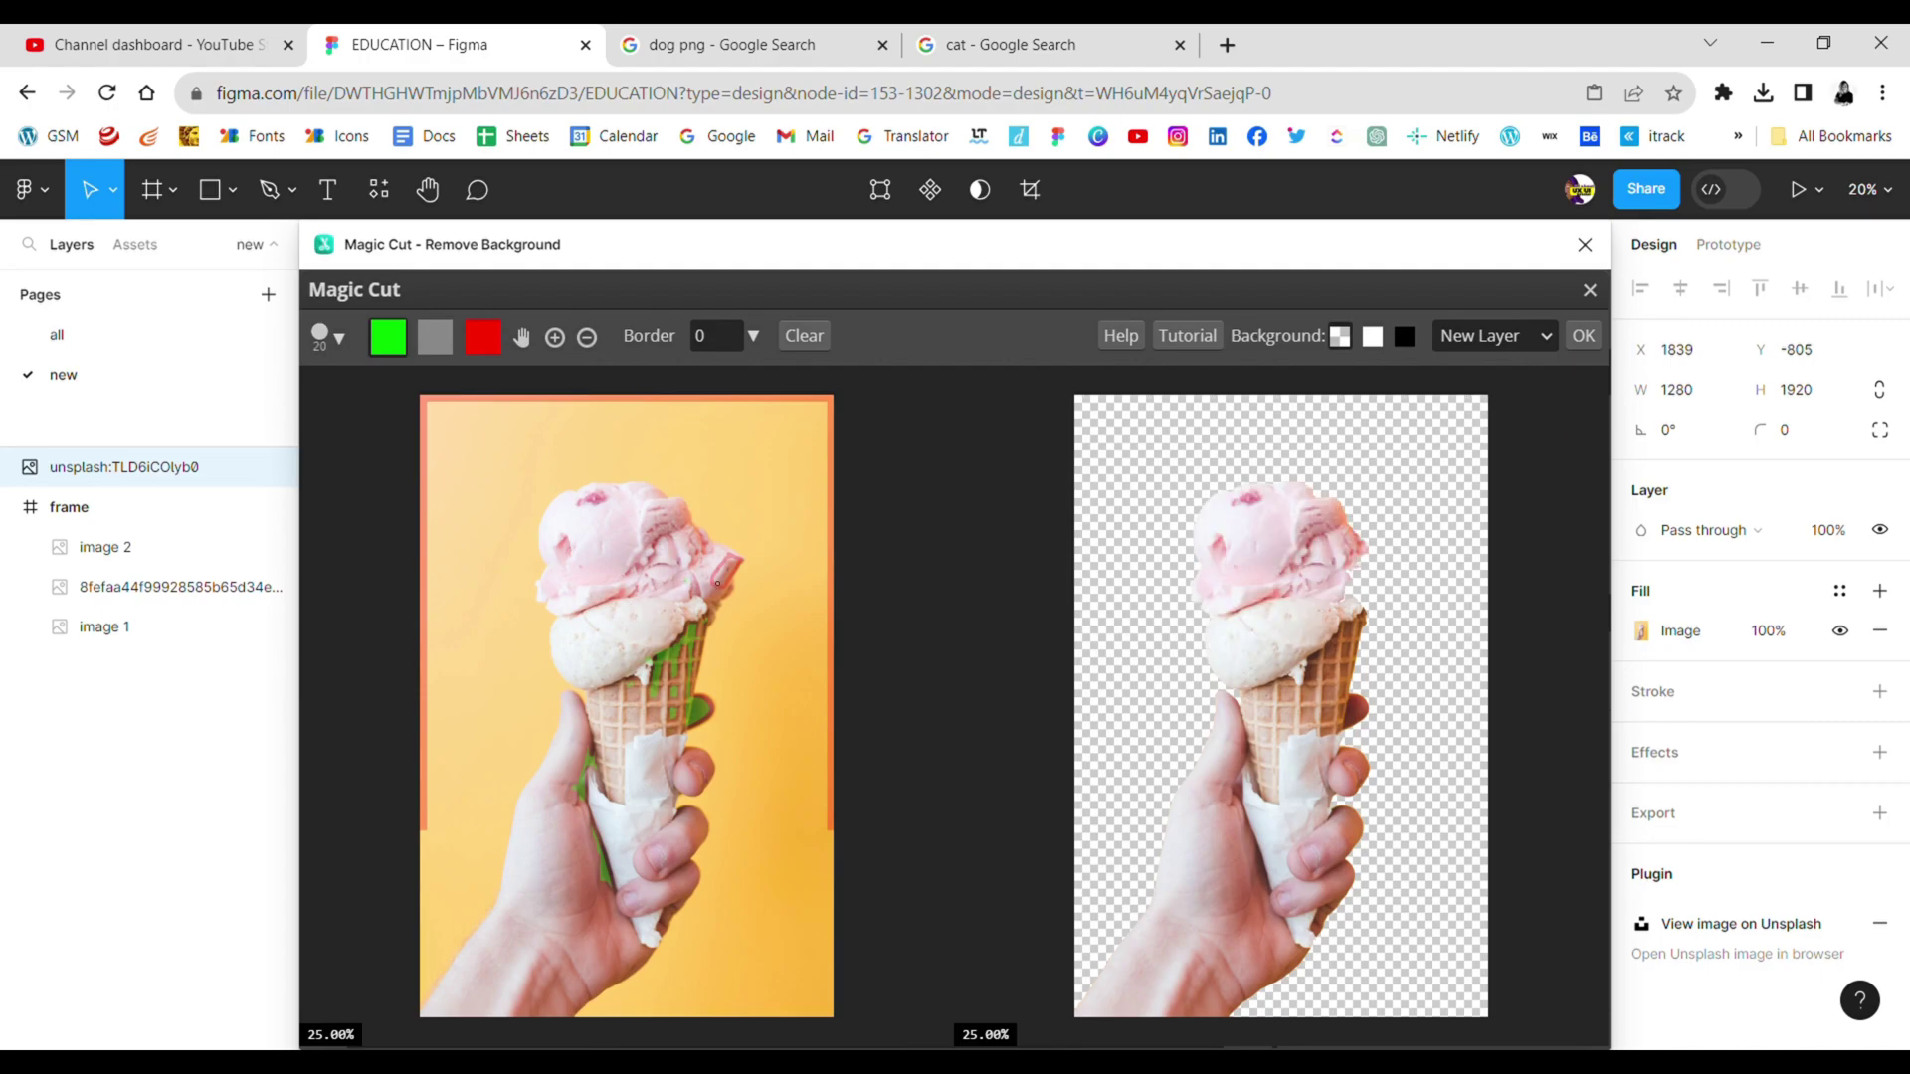
click(1583, 336)
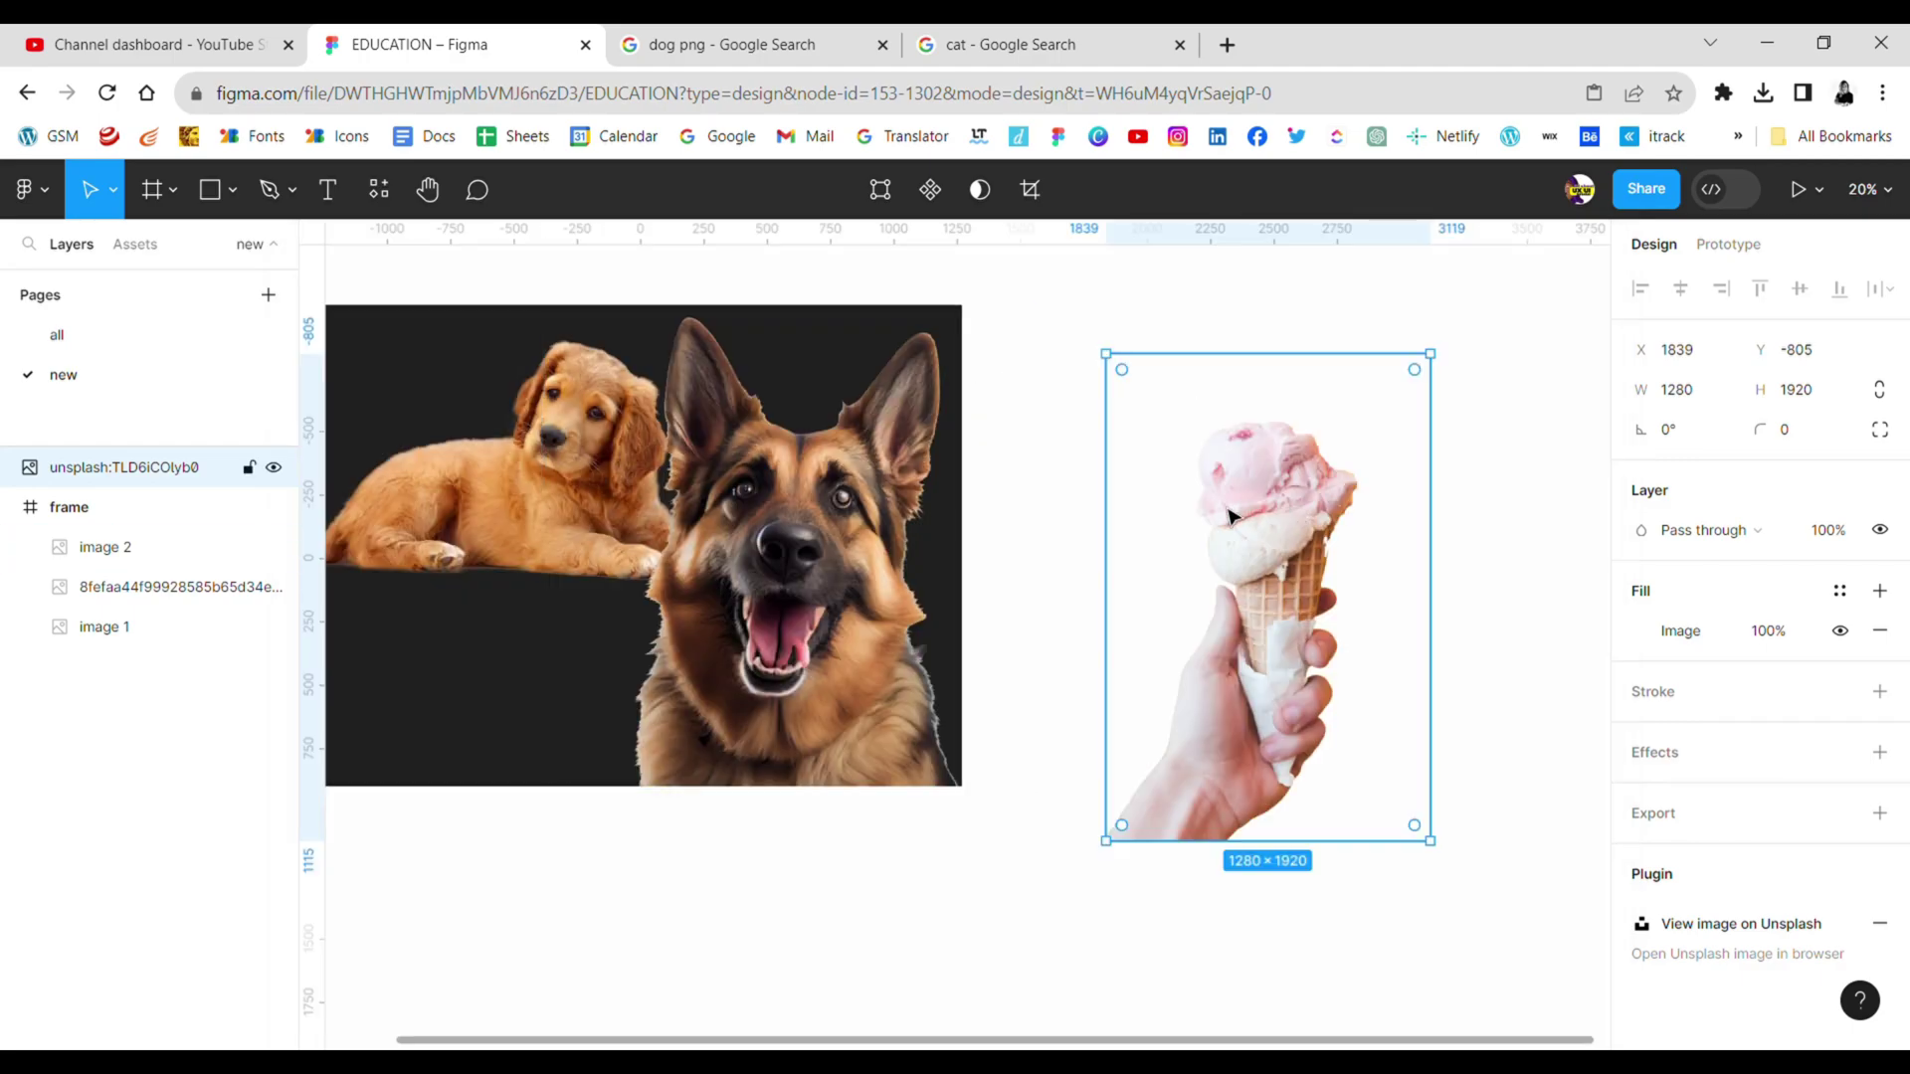
Move the cut-out ice cream into the dark frame and delete both dog images
drag(1284, 567, 544, 499)
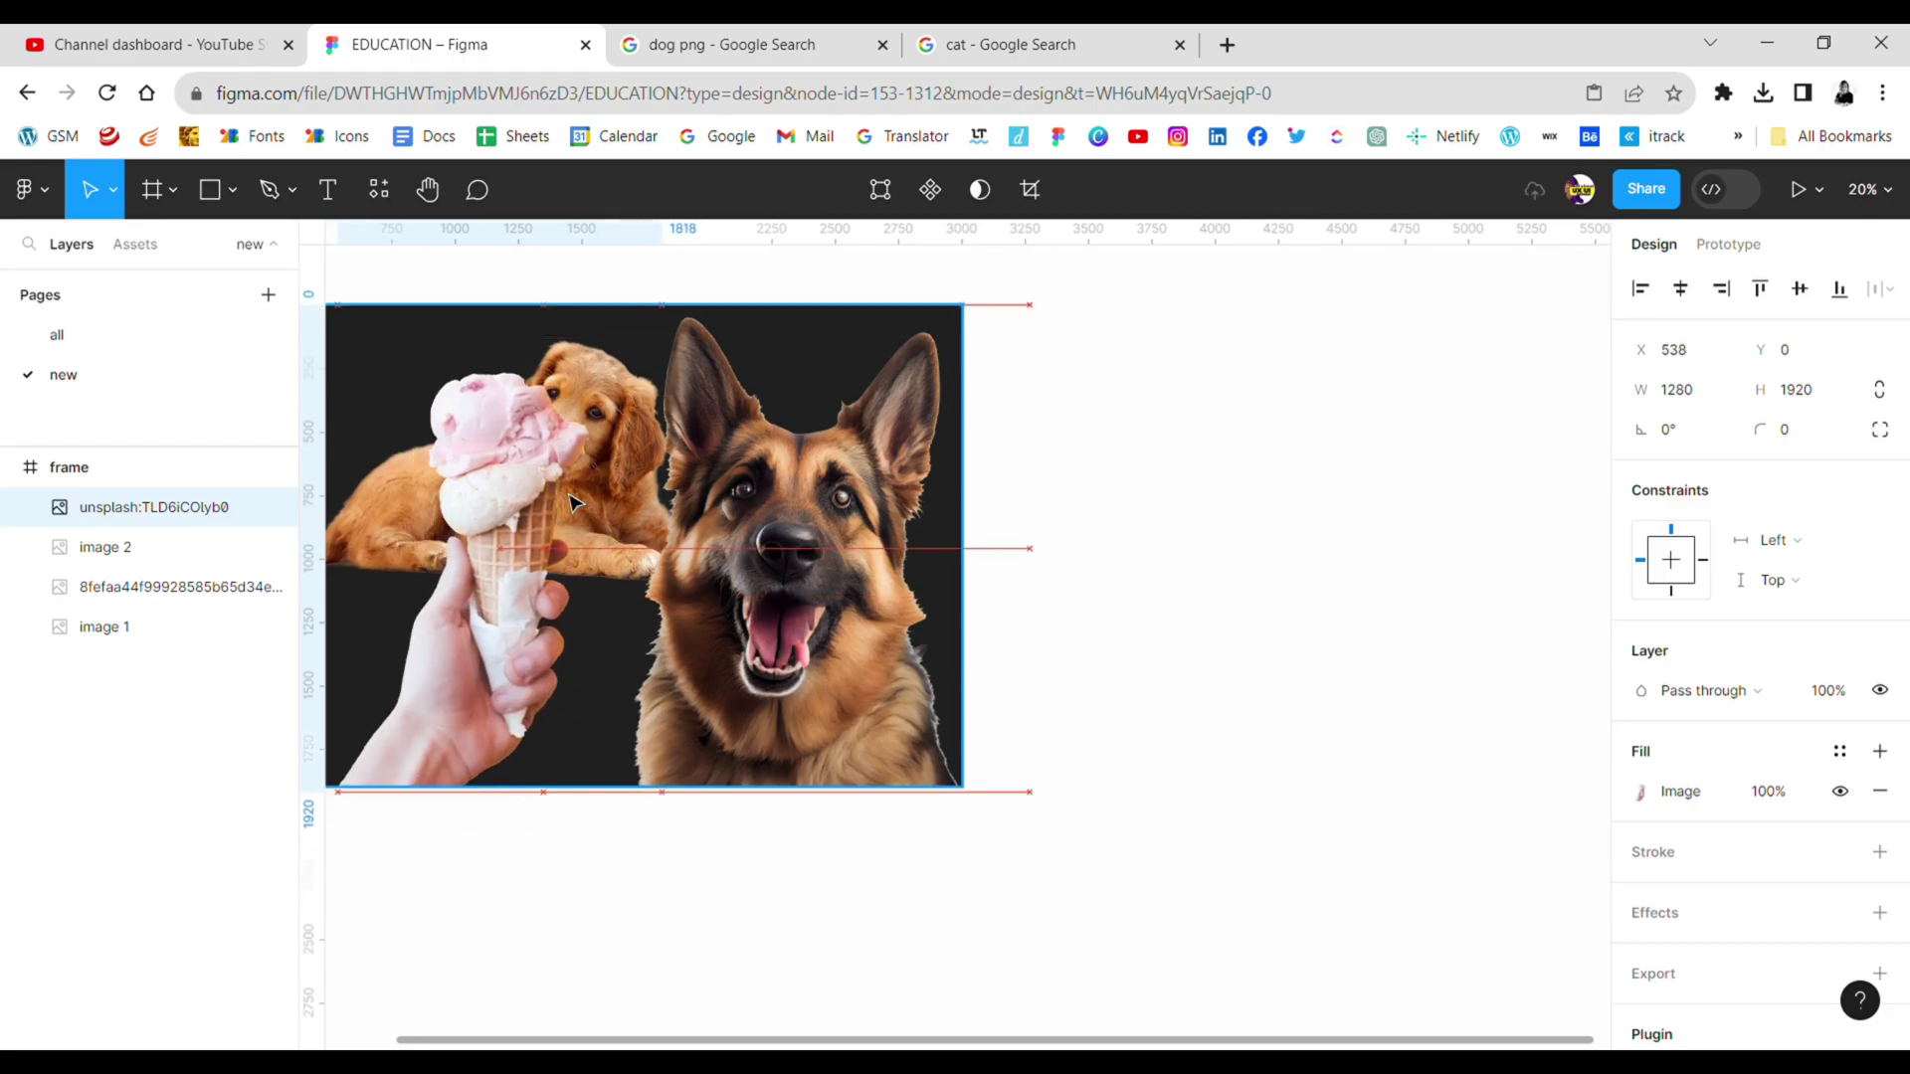
click(687, 478)
key(Delete)
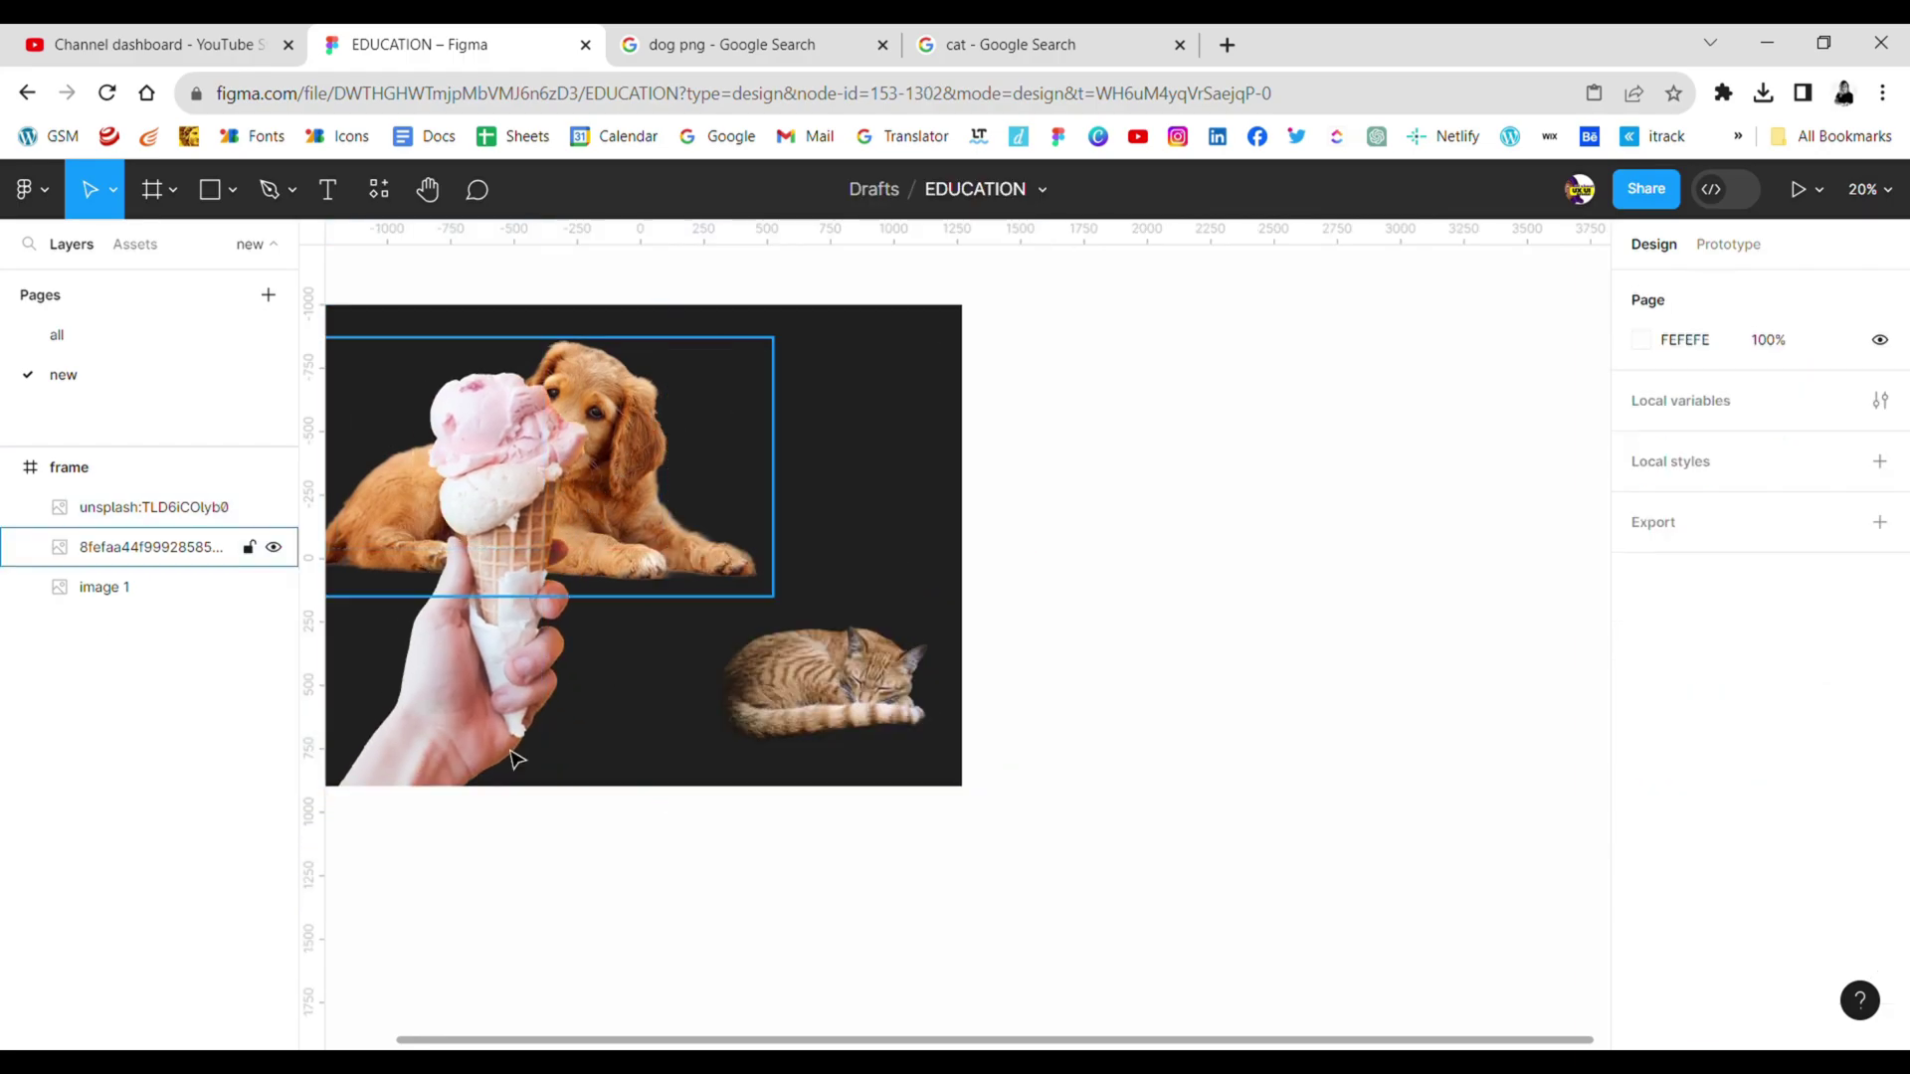
click(589, 682)
drag(587, 682, 811, 664)
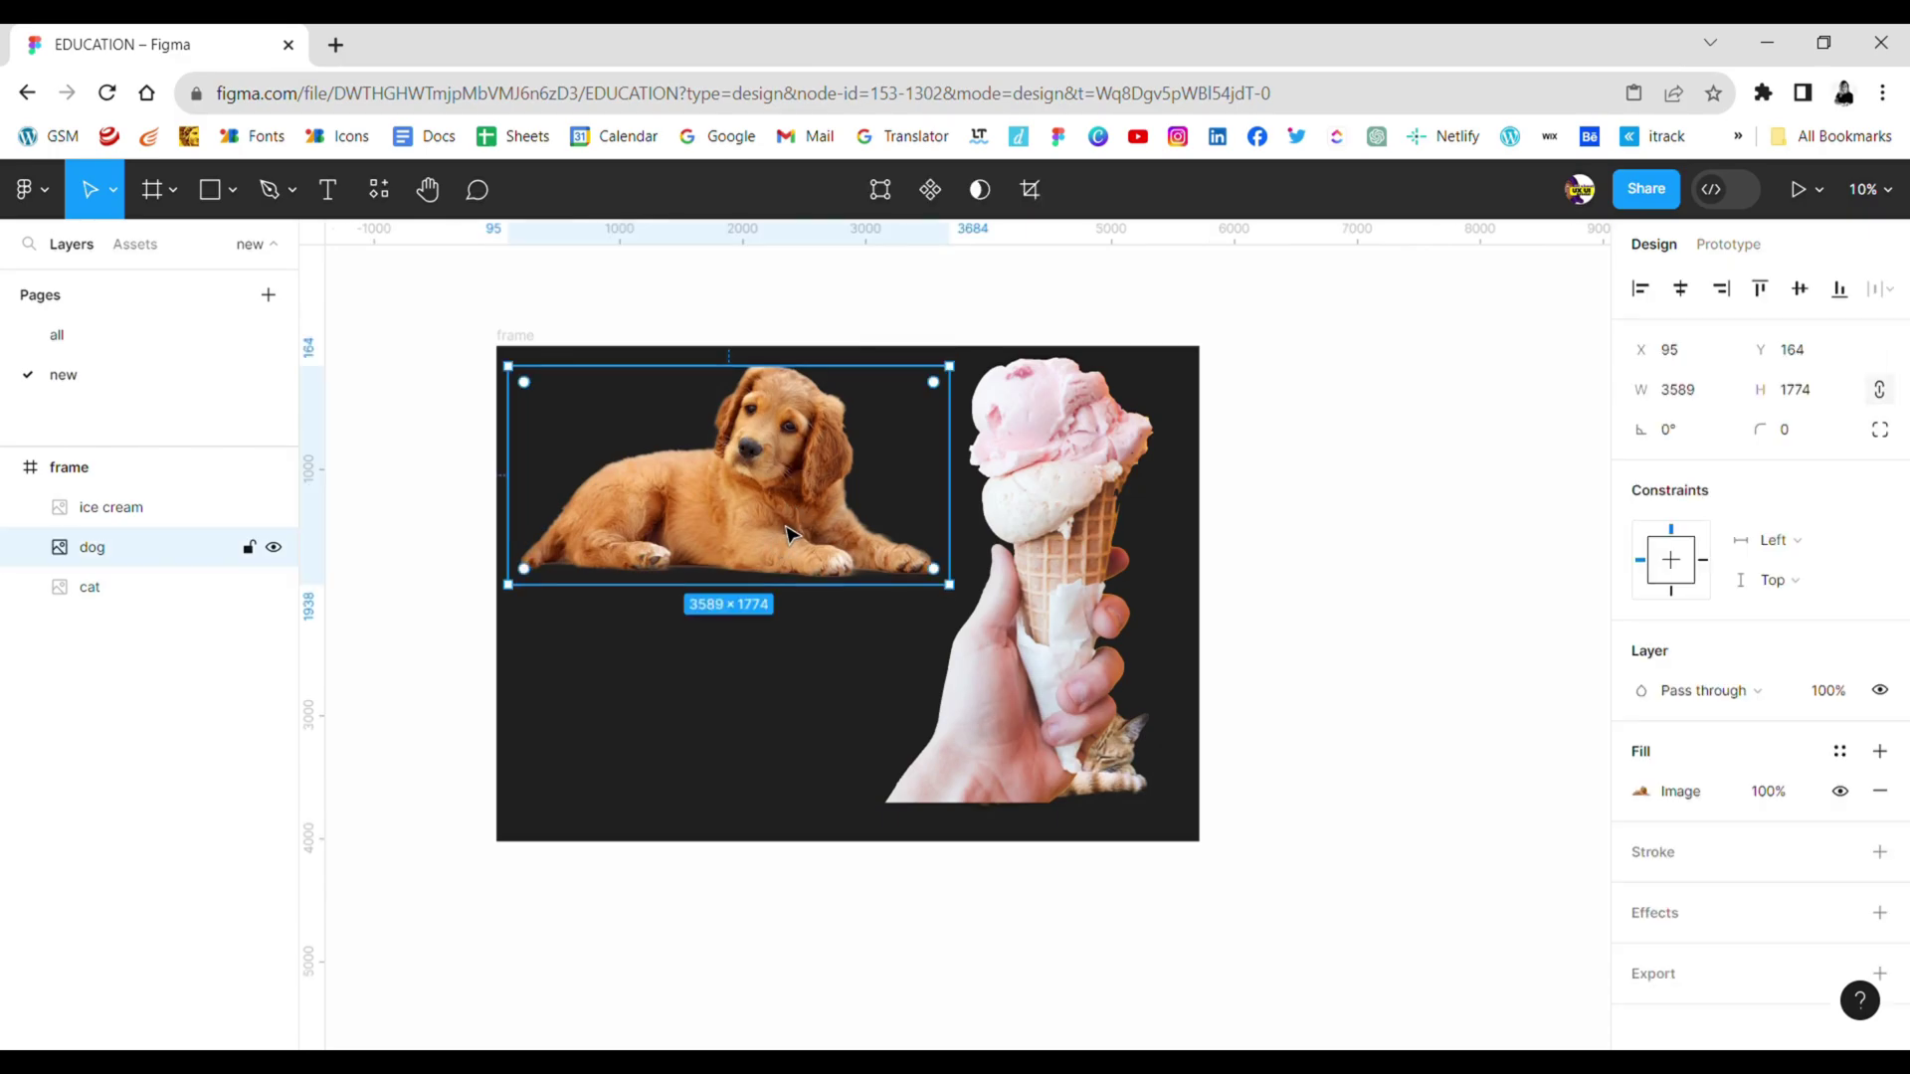
key(Delete)
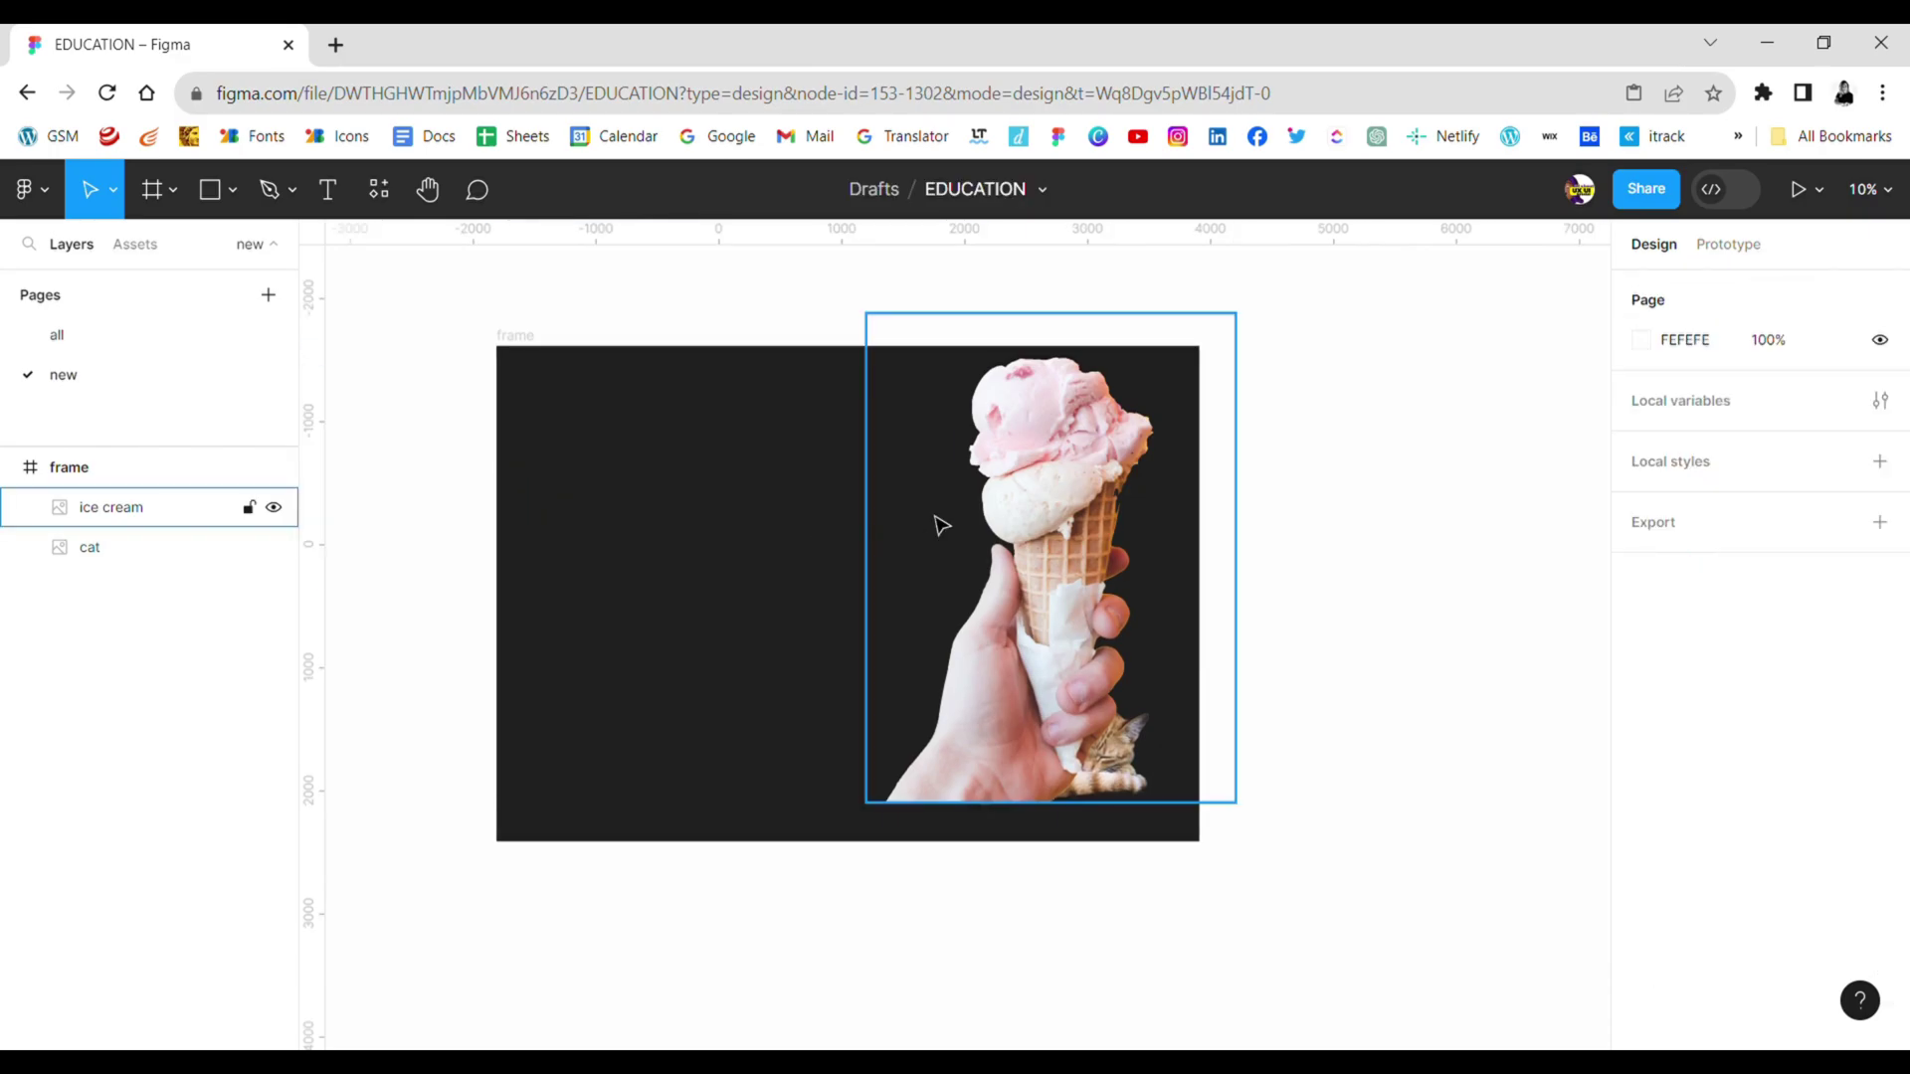
Center the ice cream in the frame and shrink it to fit
click(1060, 485)
mouse_move(1061, 485)
mouse_down()
mouse_move(797, 525)
mouse_move(777, 567)
mouse_up()
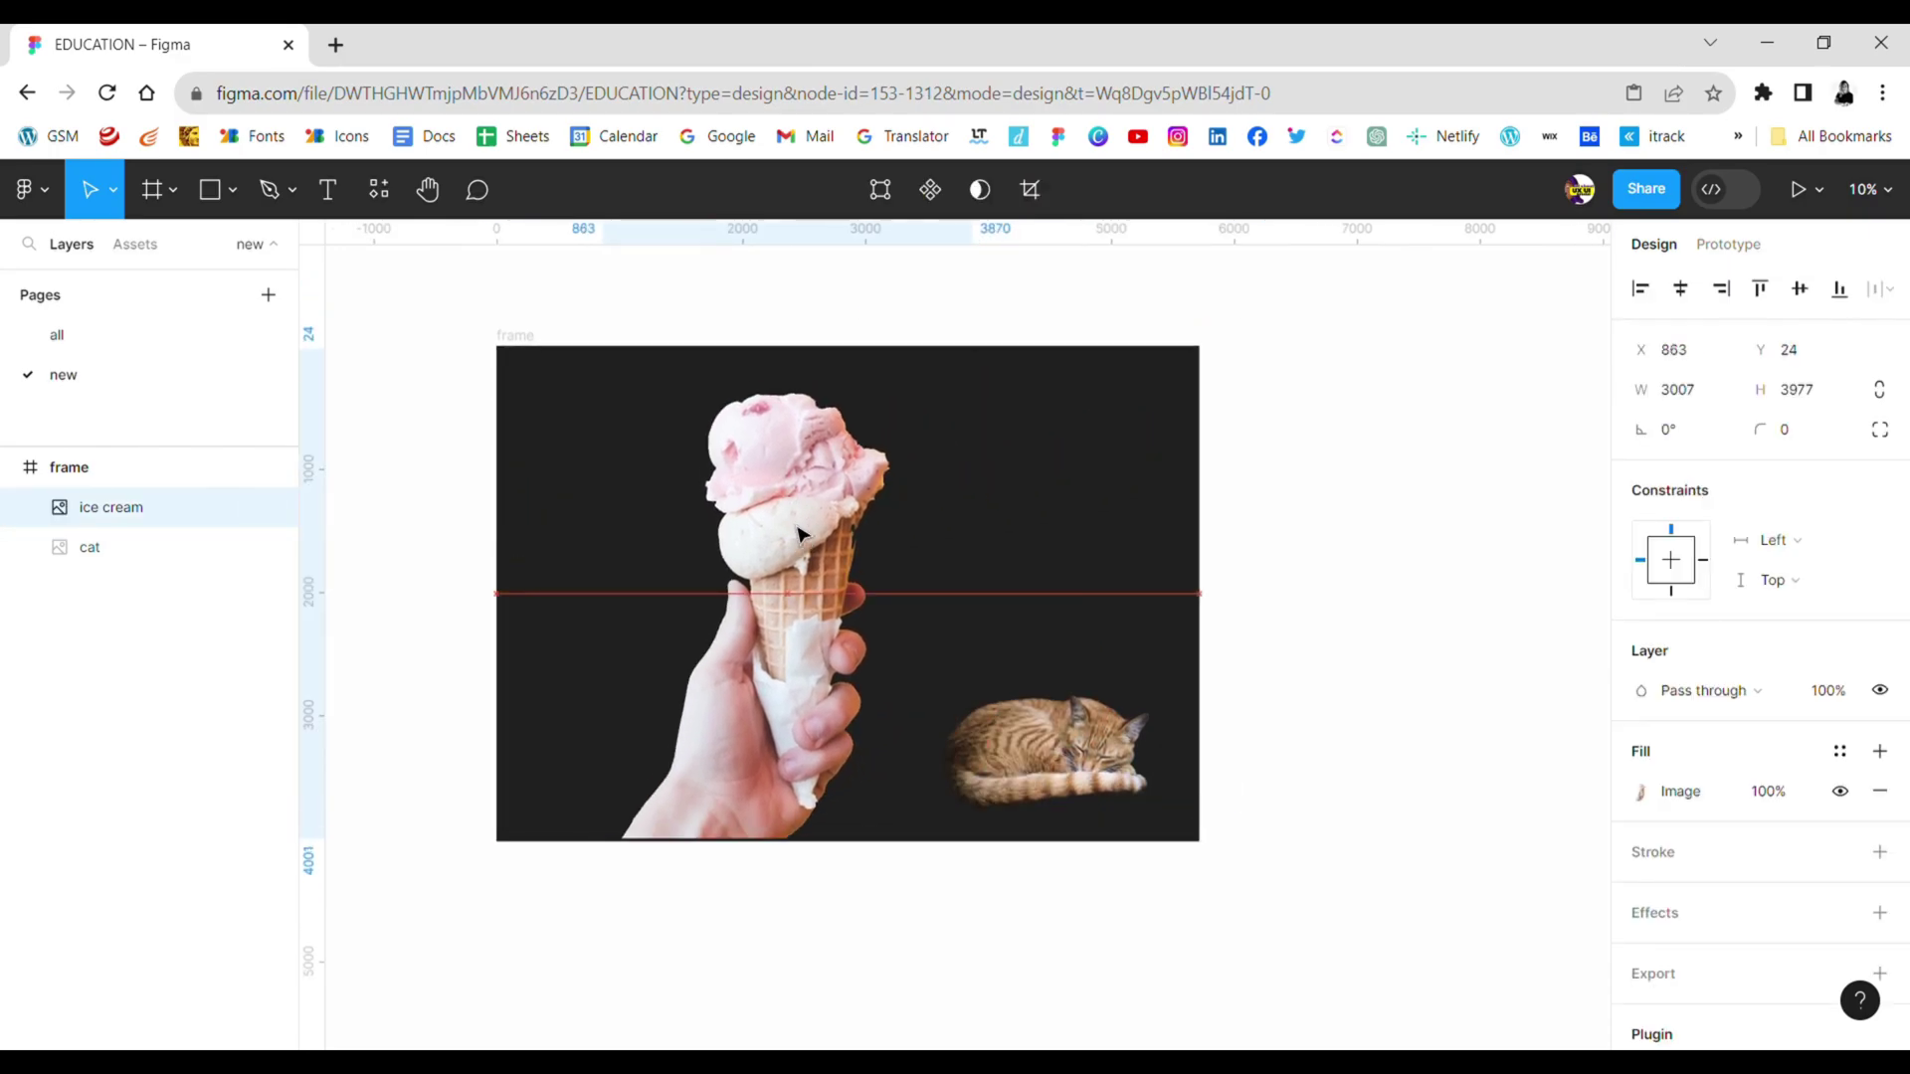
drag(994, 382, 938, 422)
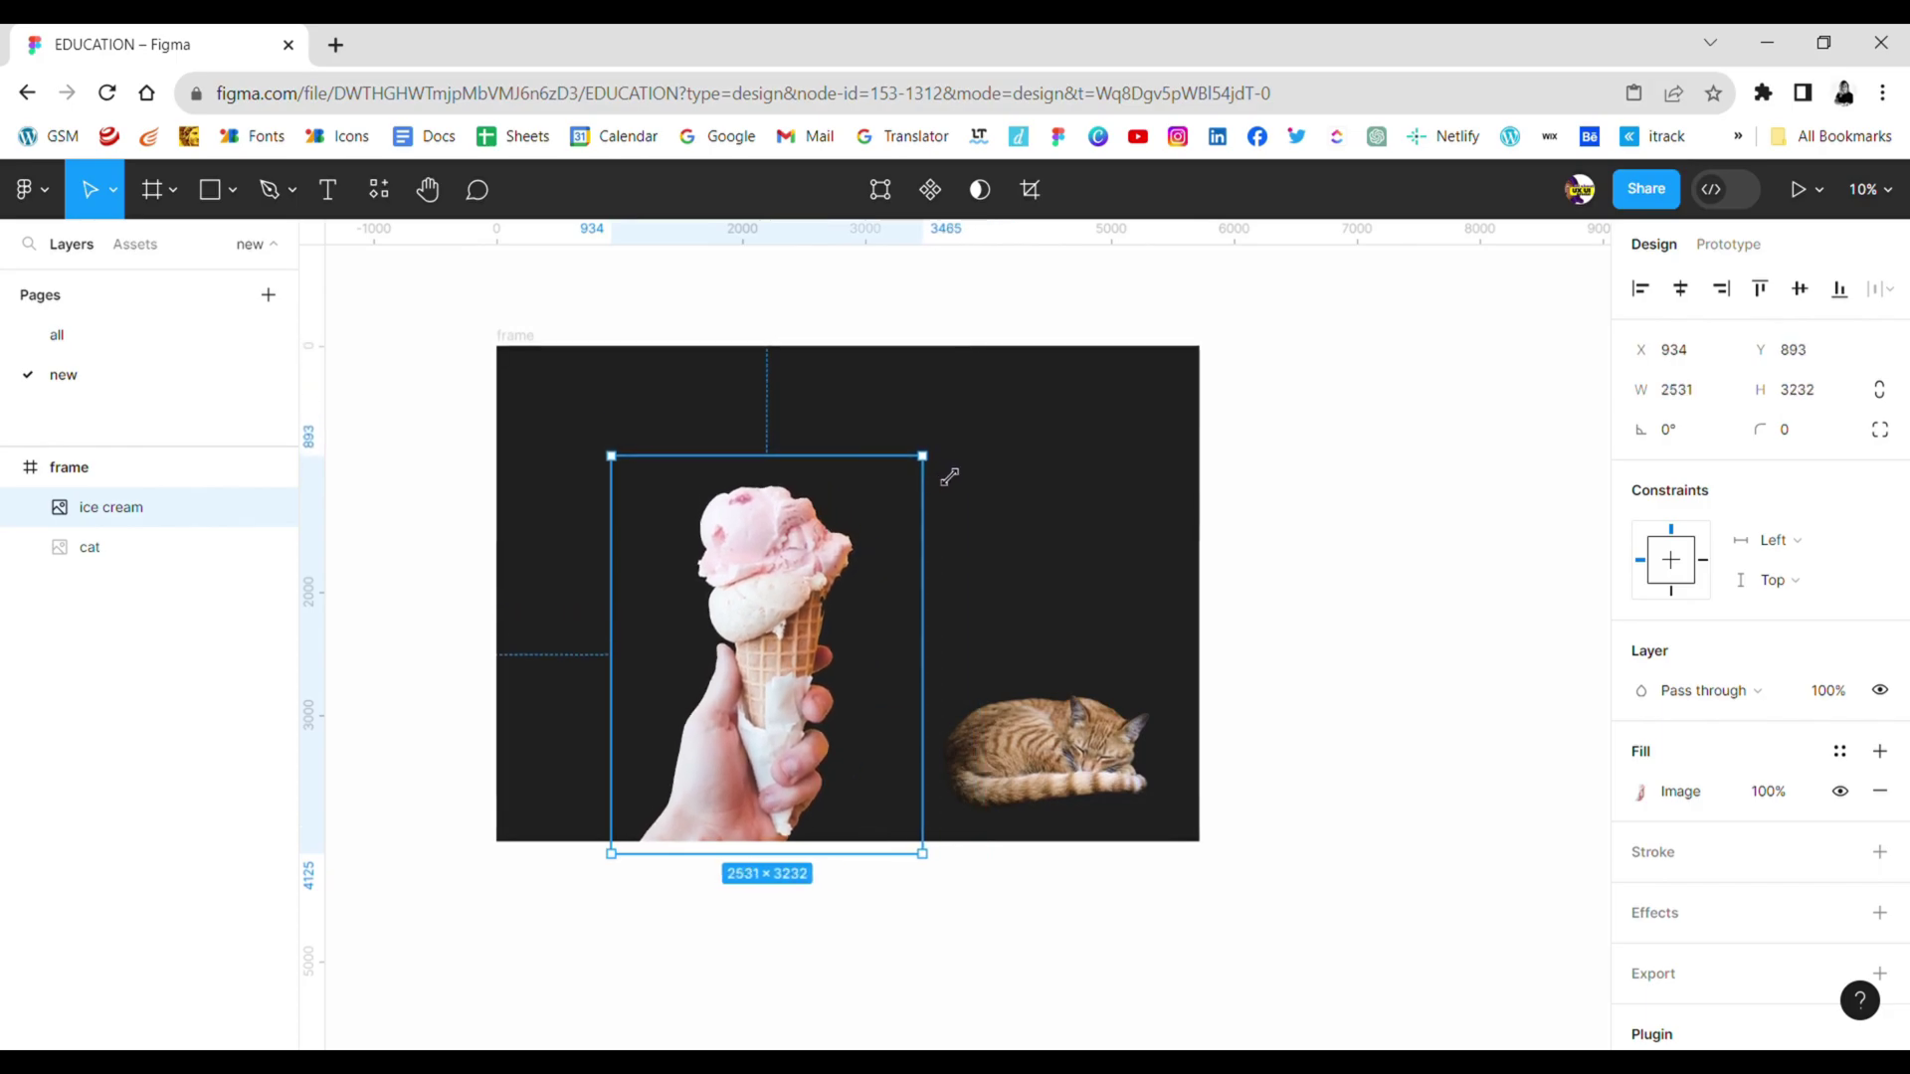
click(1082, 574)
Put the sleeping cat on the ice cream scoops and layer it above the ice cream
click(1048, 764)
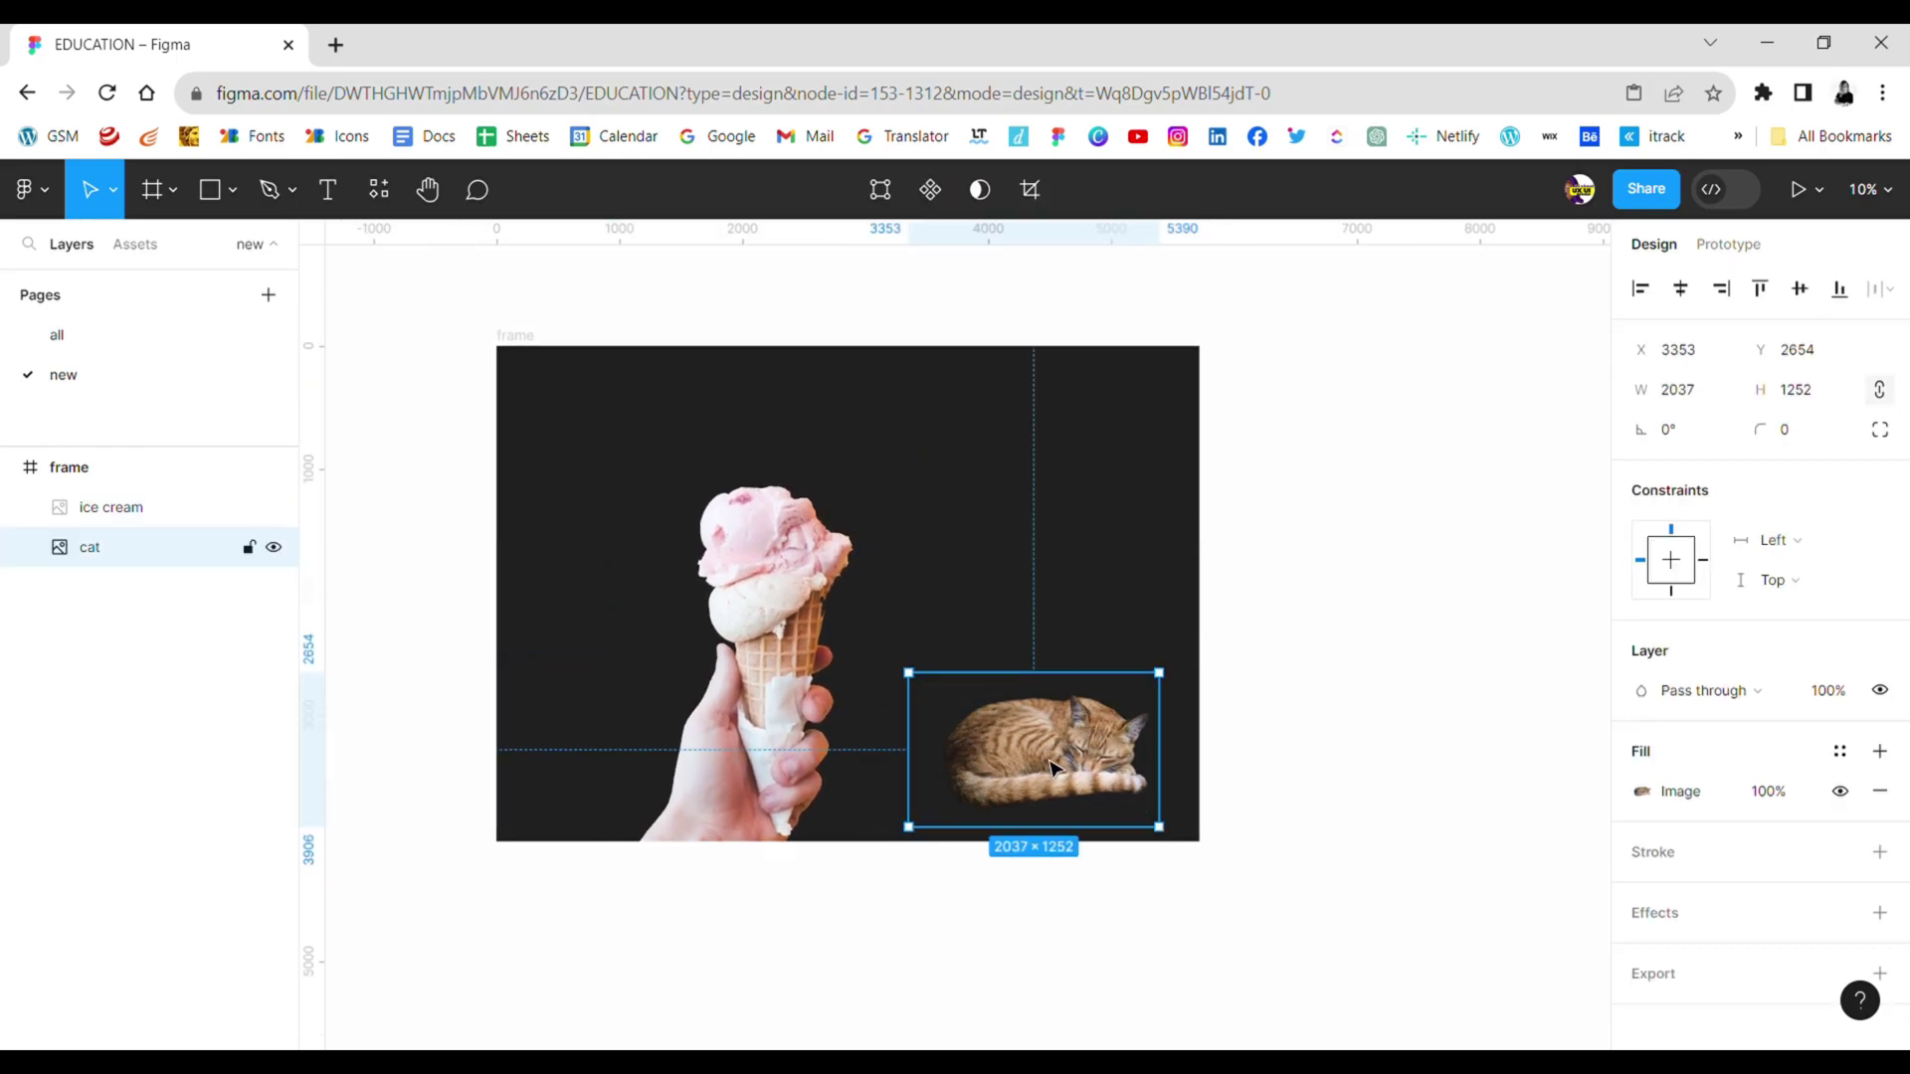
drag(1048, 764, 777, 530)
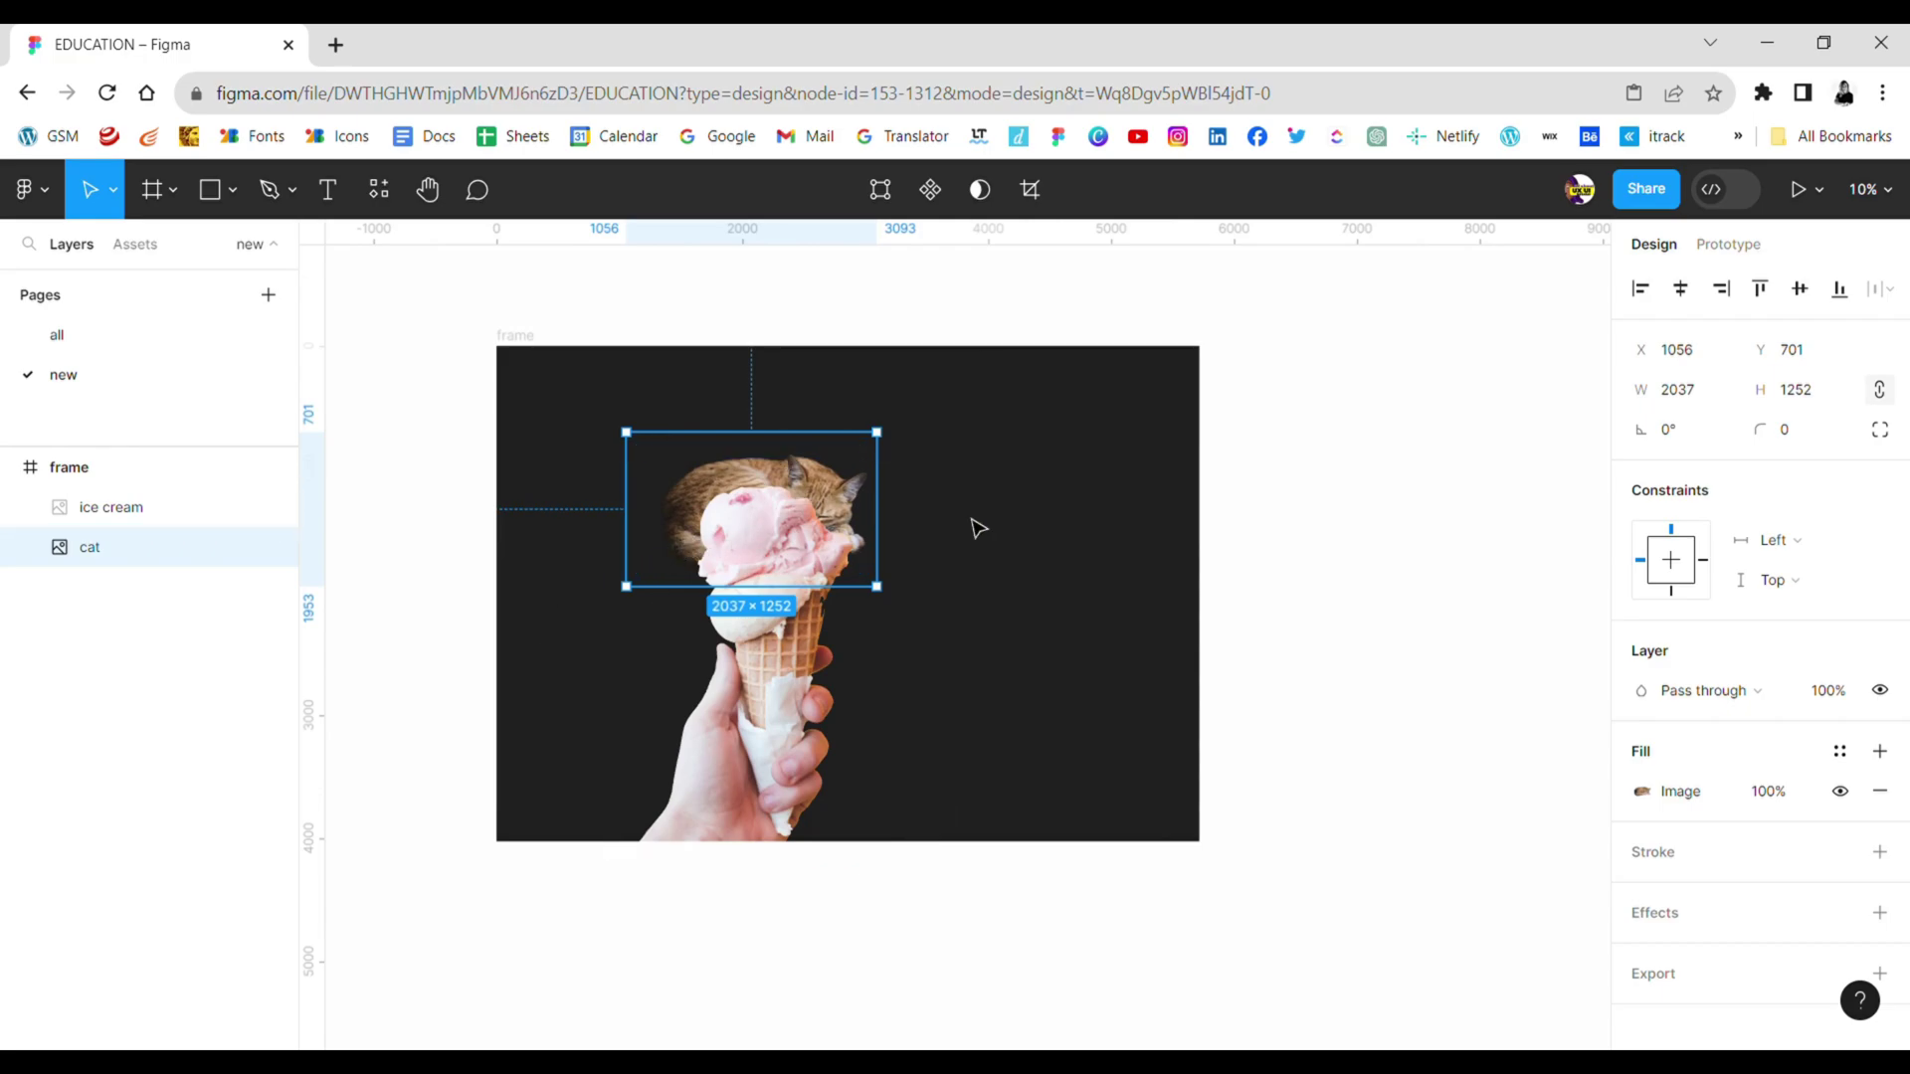
click(134, 512)
drag(145, 511, 150, 575)
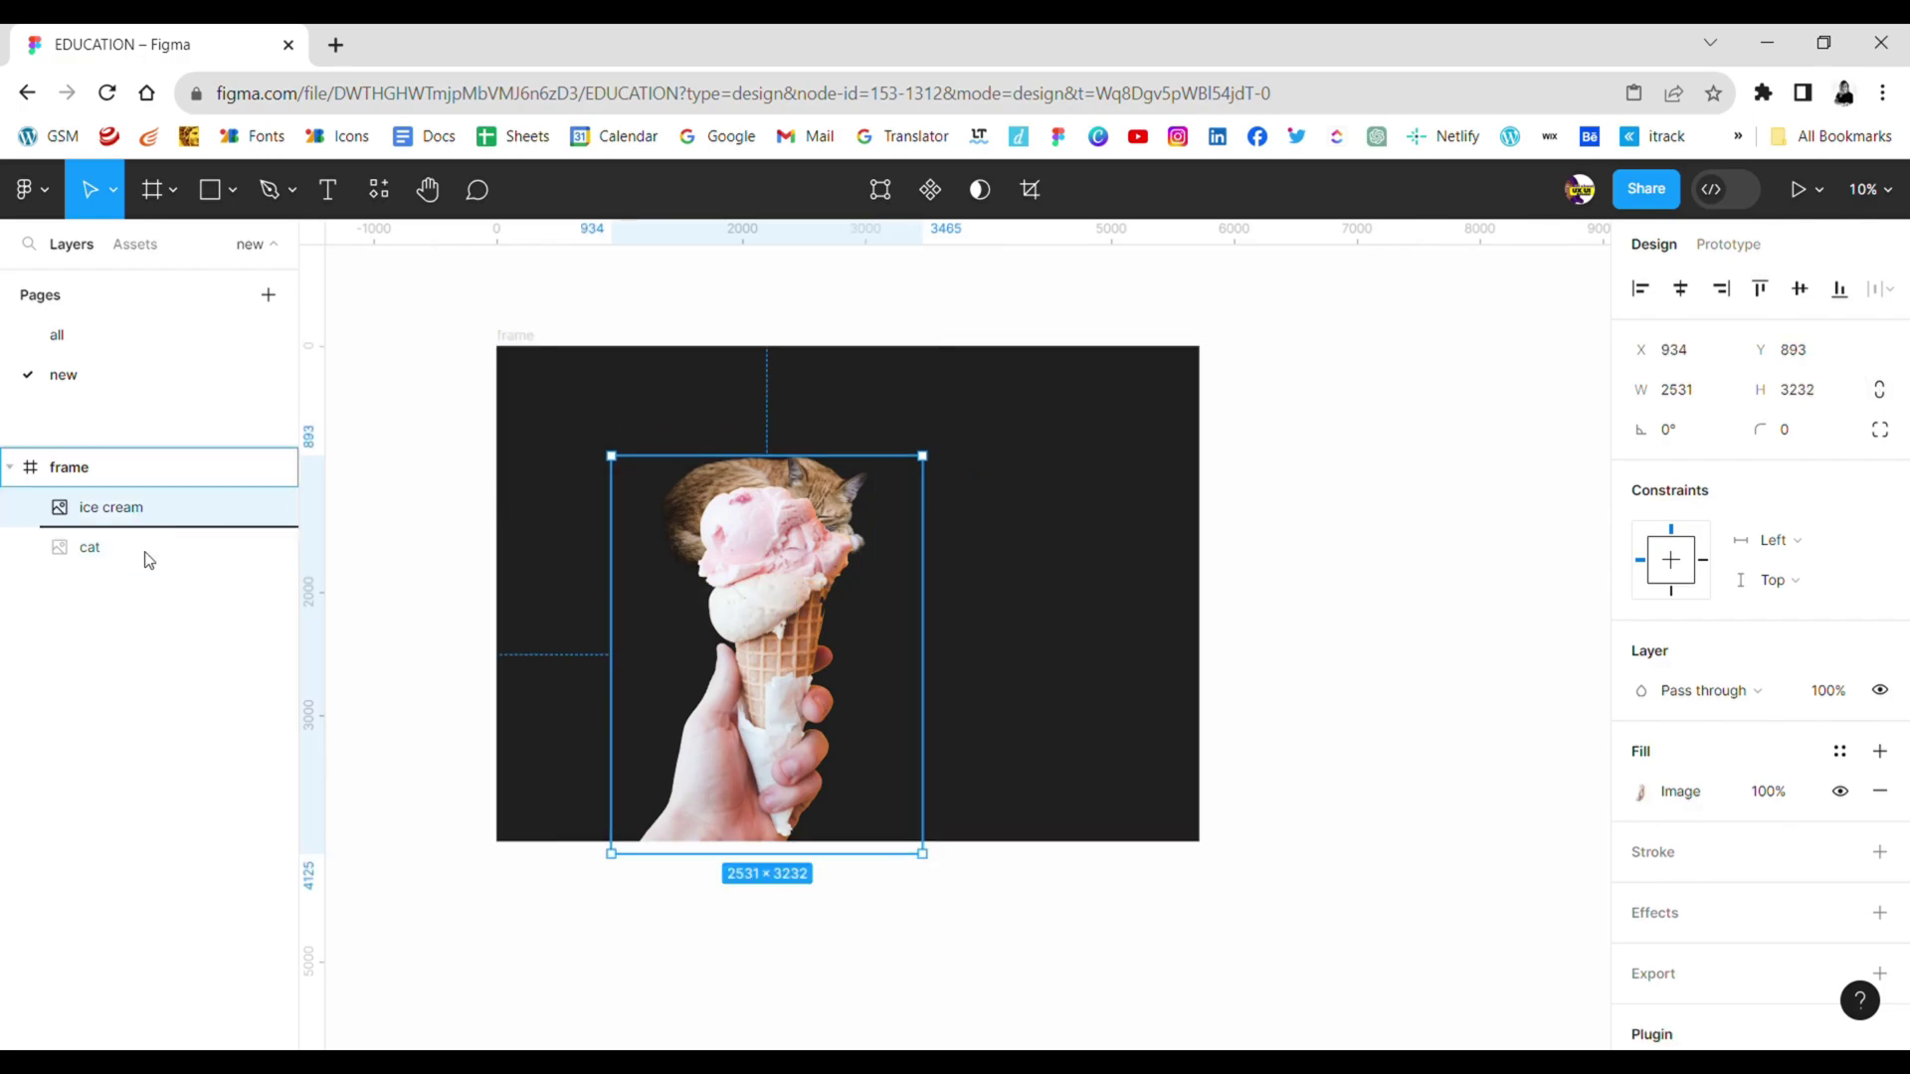
Shrink the cat slightly and settle it onto the top scoop
click(821, 508)
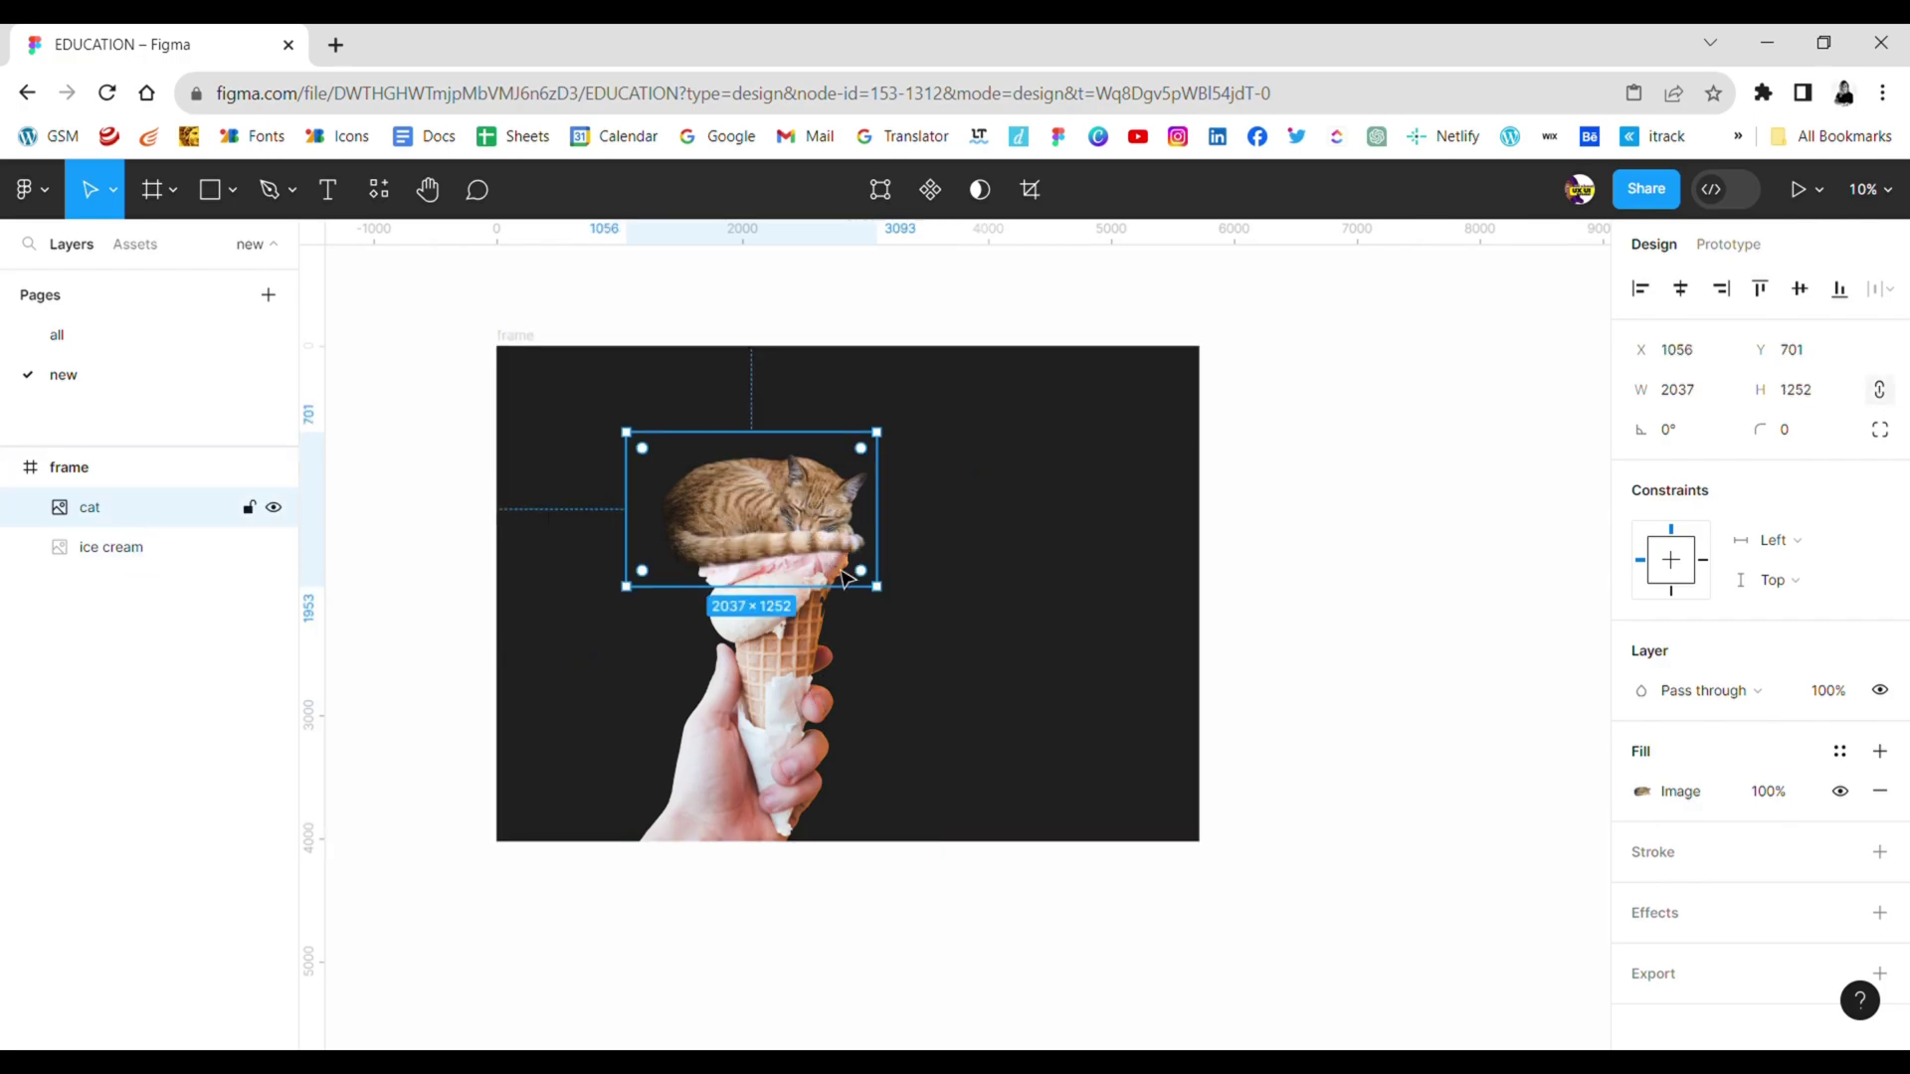
mouse_move(860, 570)
mouse_down()
mouse_move(877, 590)
mouse_move(859, 573)
mouse_up()
drag(739, 509, 759, 511)
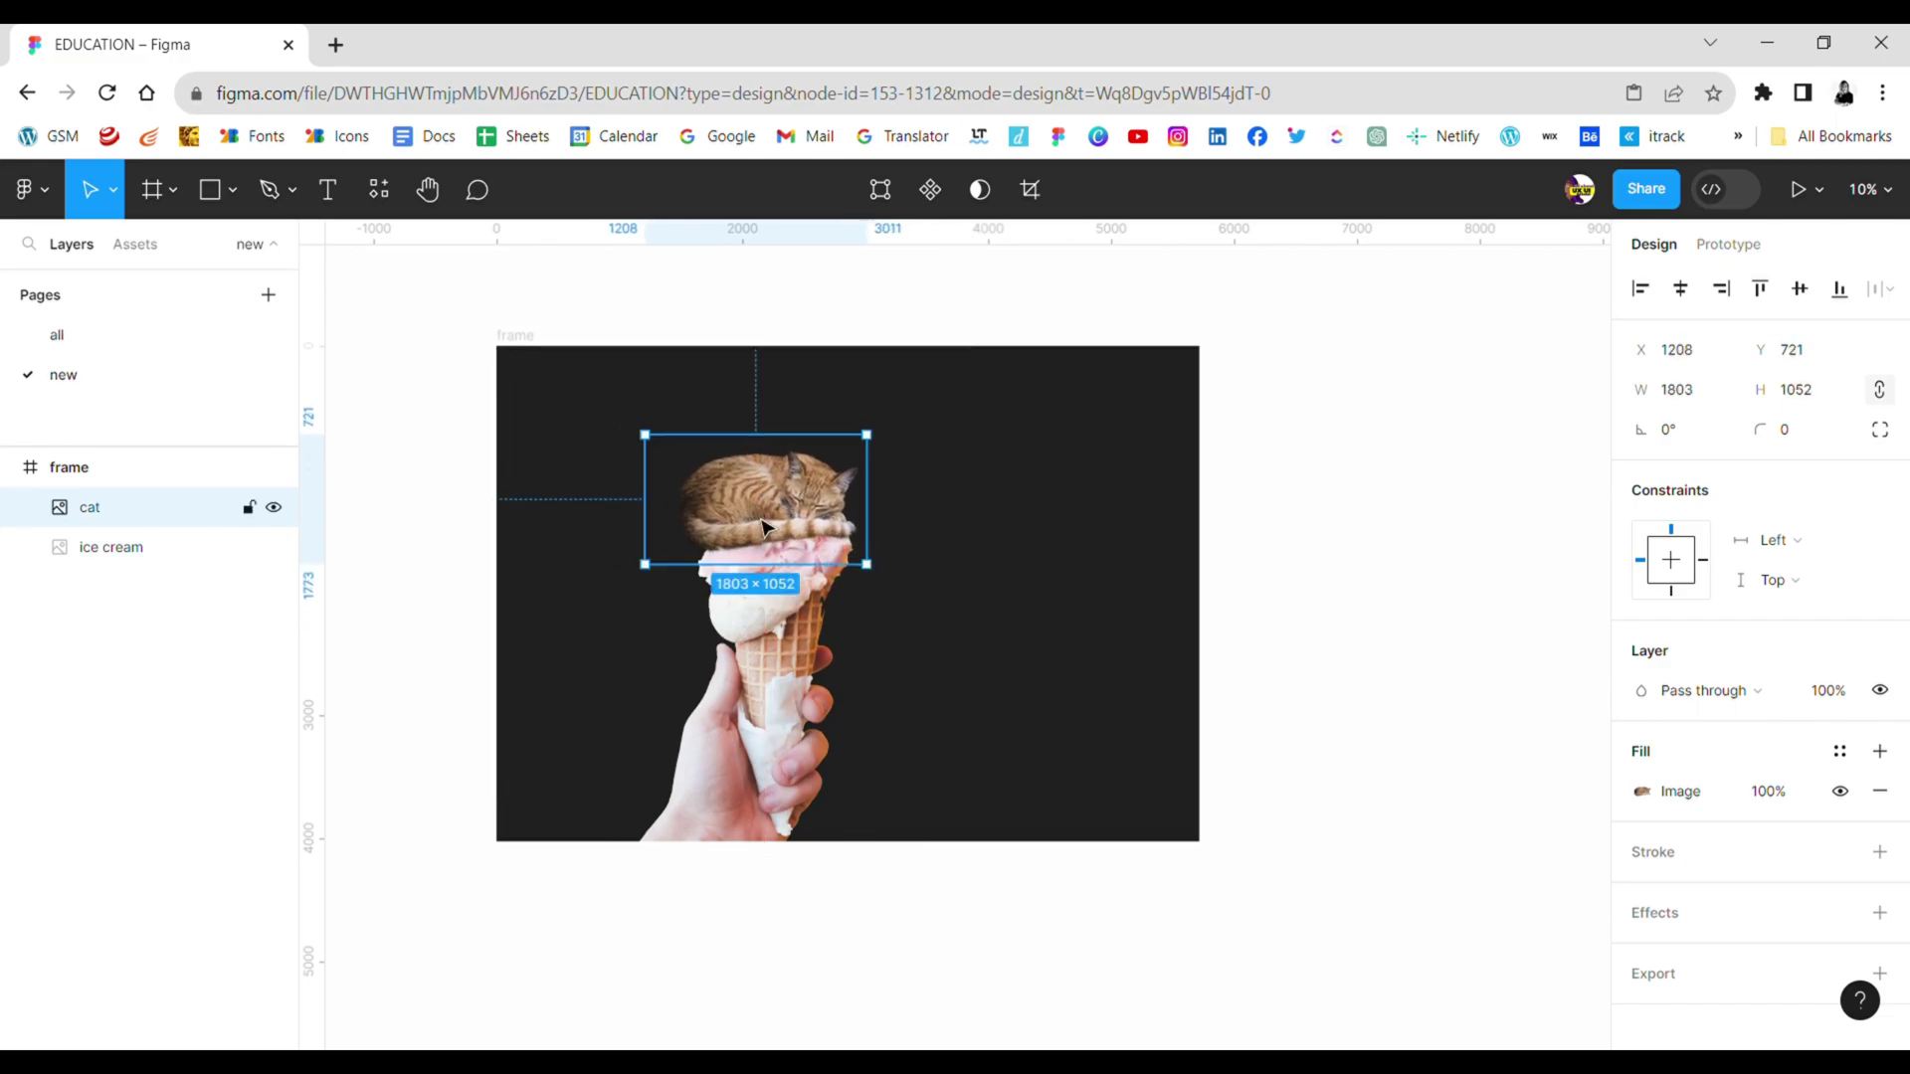
click(1380, 504)
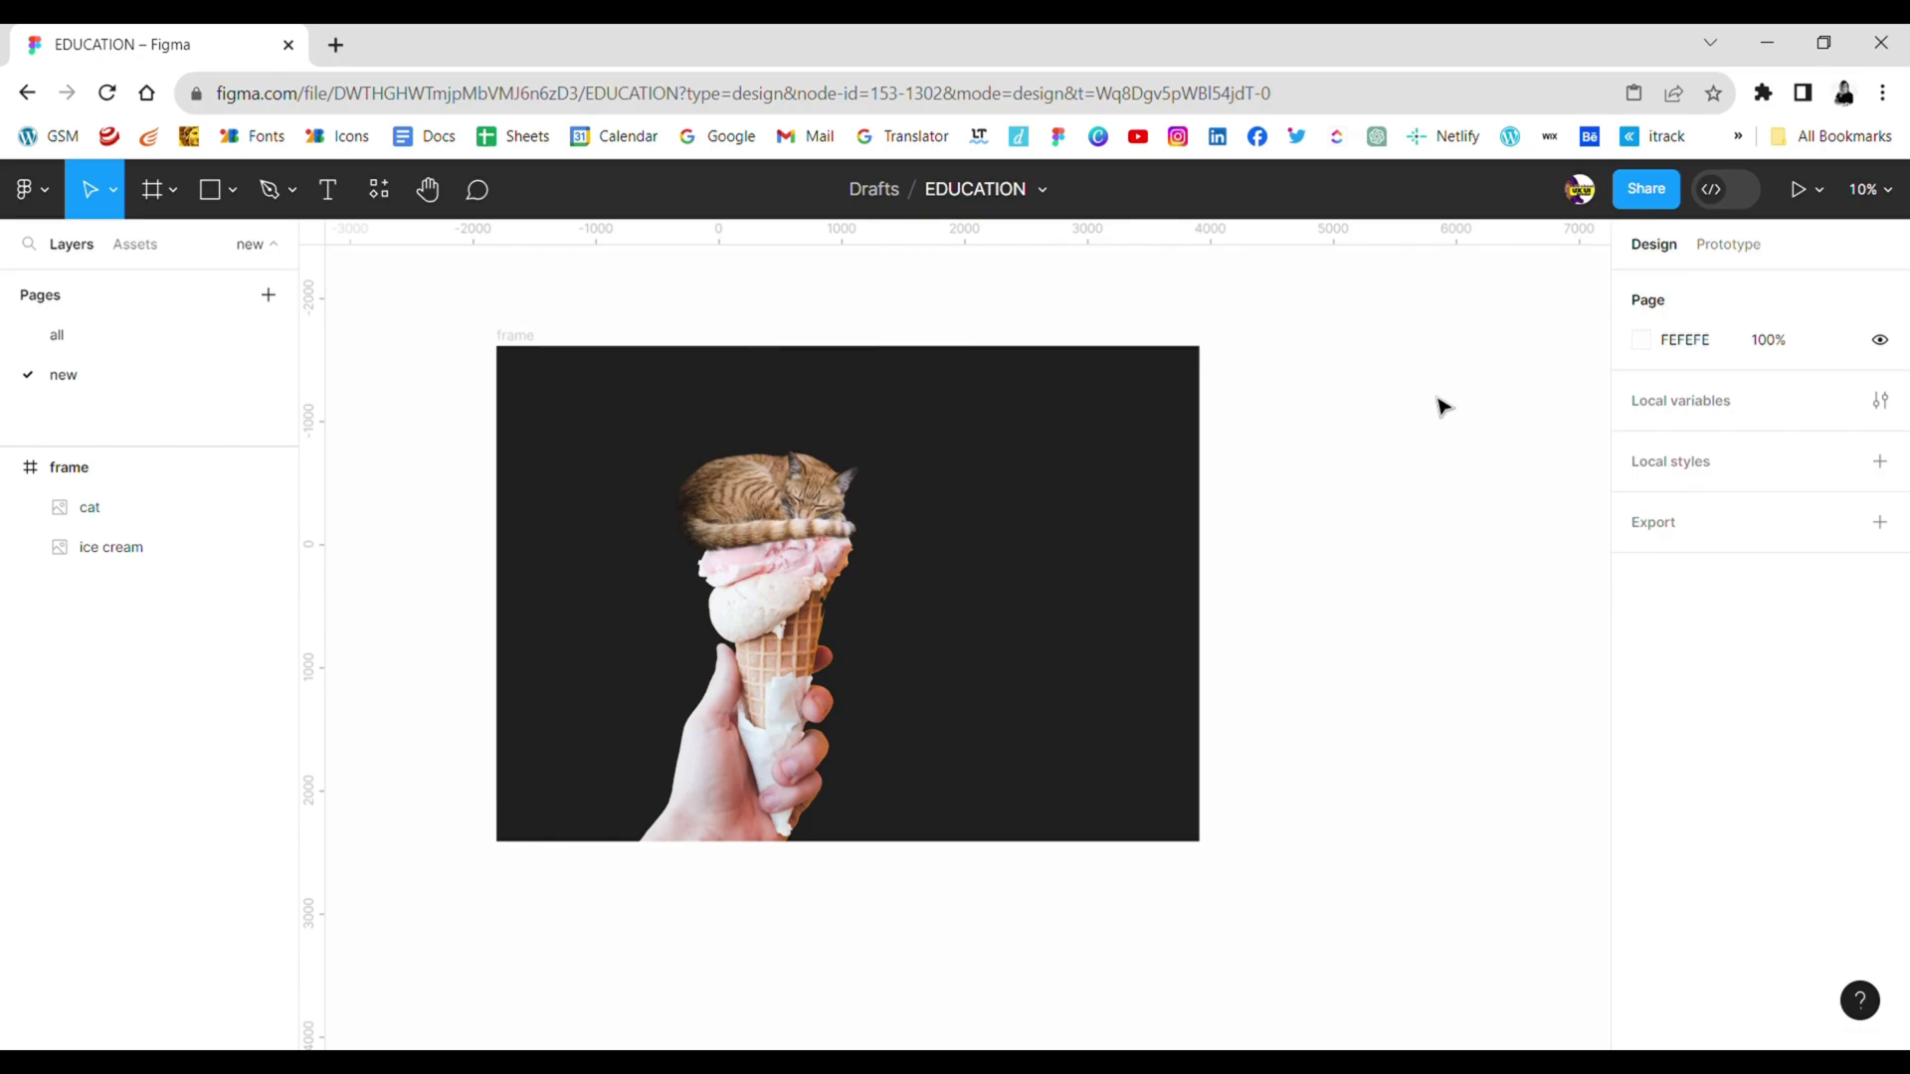